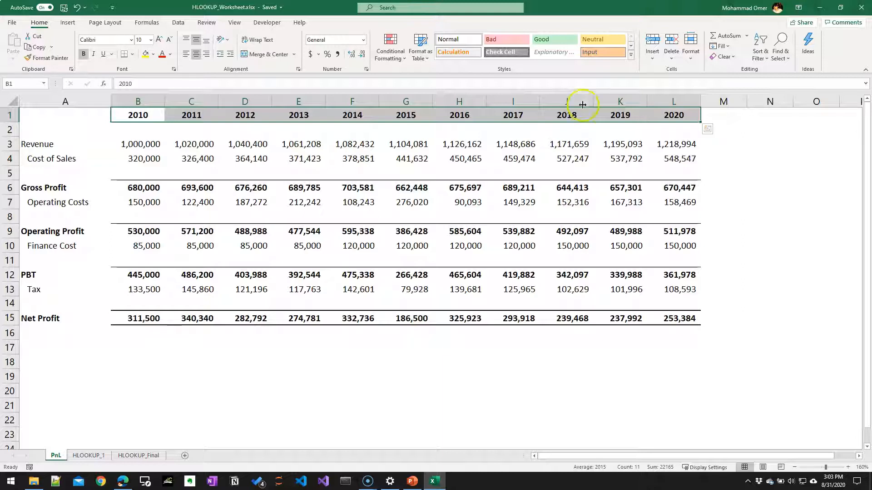
On the HLOOKUP_1 sheet, enter the year 2017 in B2 and the formula =B2+1 in C2
click(79, 456)
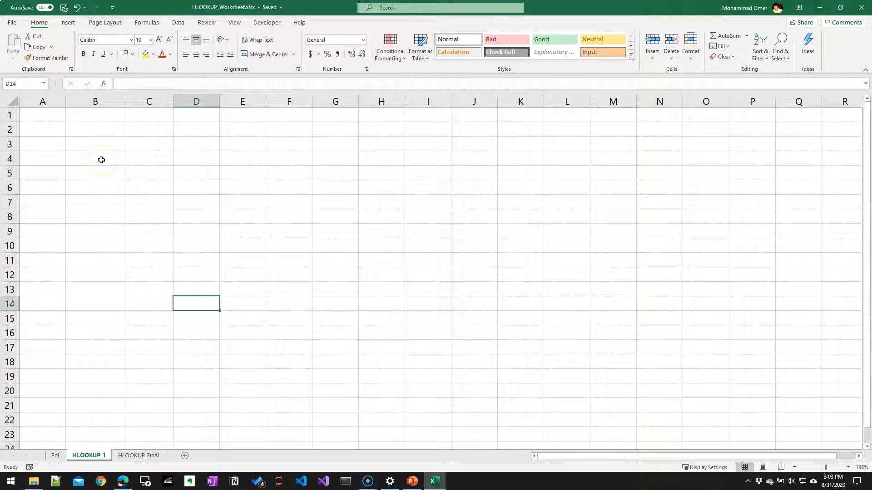
click(106, 132)
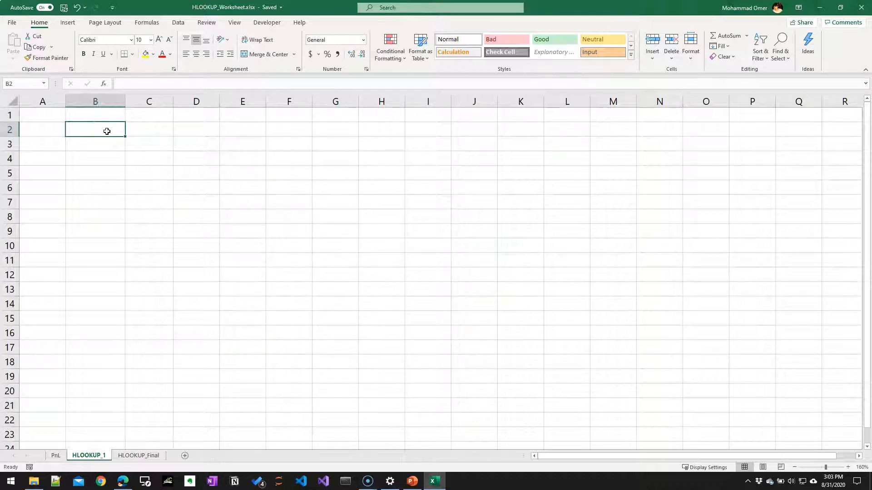
text(2017)
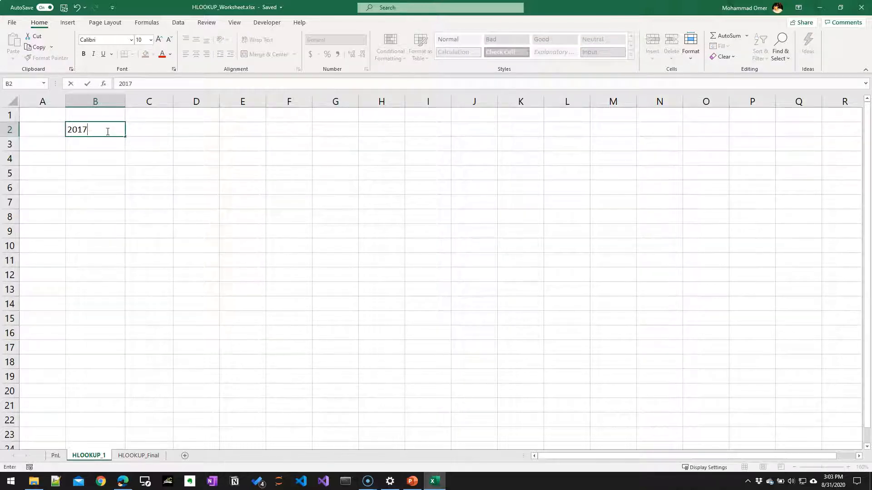
key(Tab)
text(=)
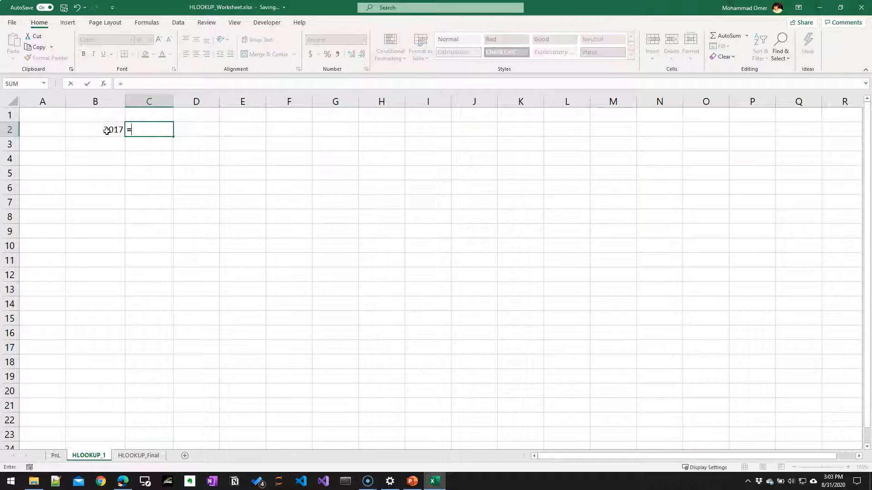
click(107, 131)
text(+)
text(1)
click(107, 130)
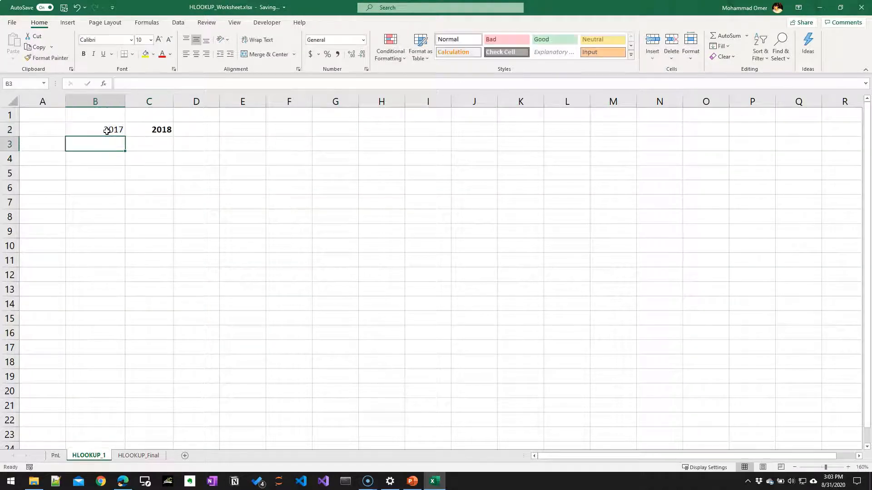
Copy the year formula from C2 into D2 and make the 2017 heading in B2 bold
key(Right)
key(ctrl+c)
key(Right)
key(Return)
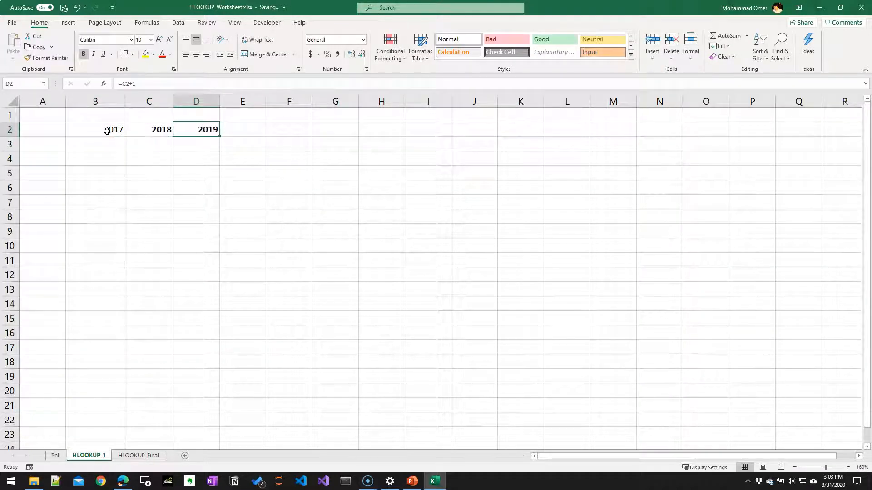
key(Left)
key(Left)
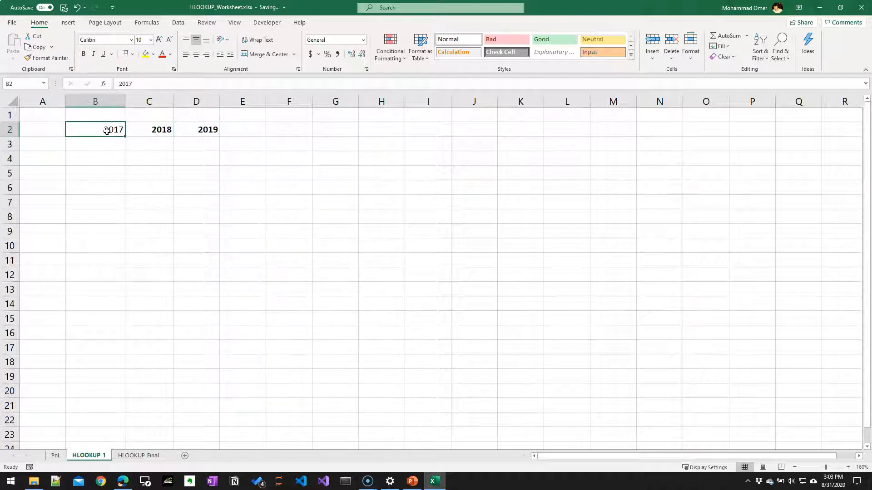
key(Down)
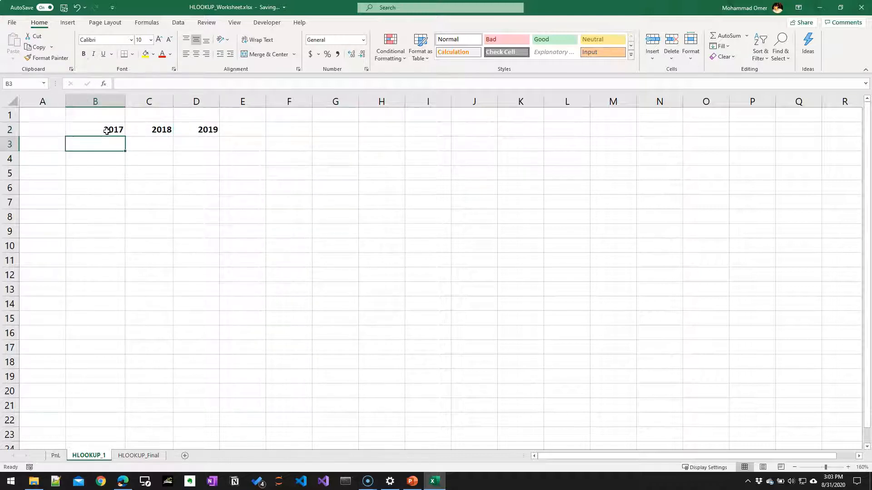
Label the rows below the year headings Revenue in A3 and Net Profit in A4
key(Left)
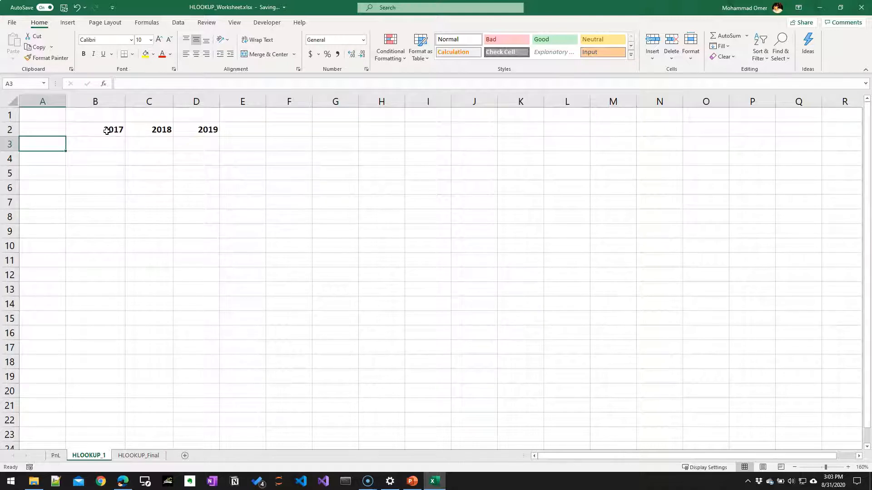
text(Revenue)
key(Return)
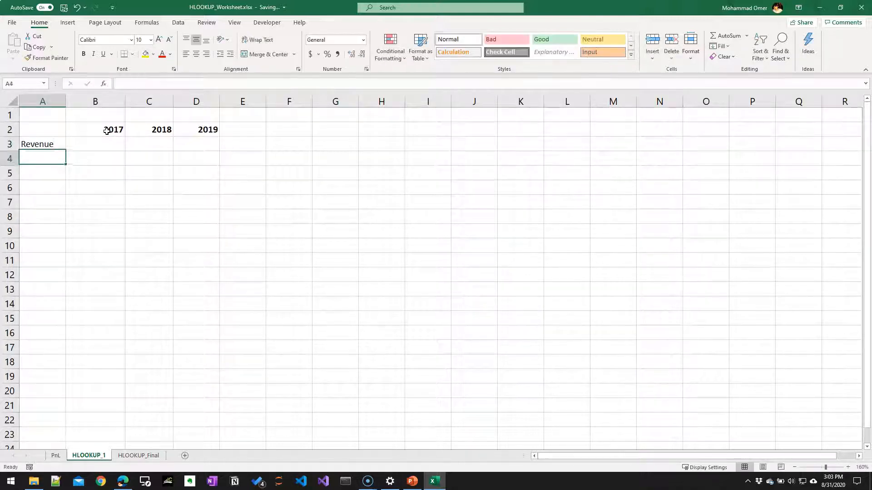
text(N)
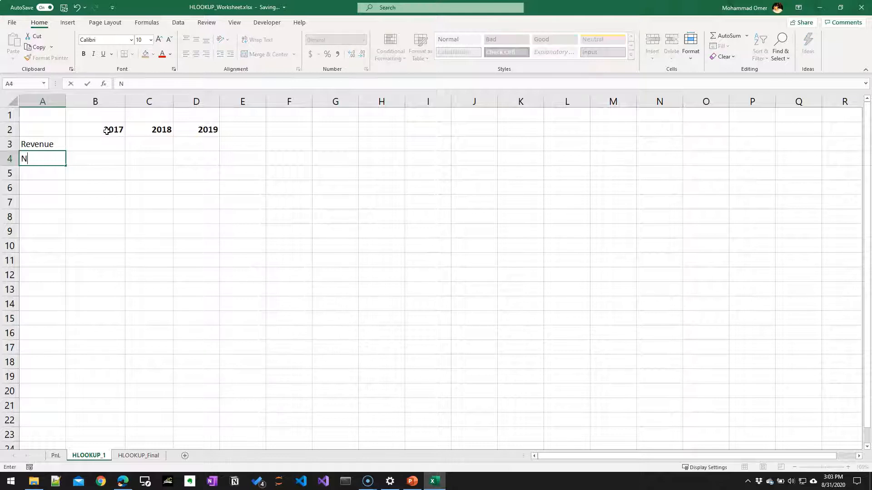
text(et Profit)
key(Return)
Move the small table in A2:D4 one column over so that it starts at B2
key(Up)
key(Up)
key(Up)
key(shift+Down)
key(shift+Down)
key(shift+Right)
key(shift+Right)
key(shift+Right)
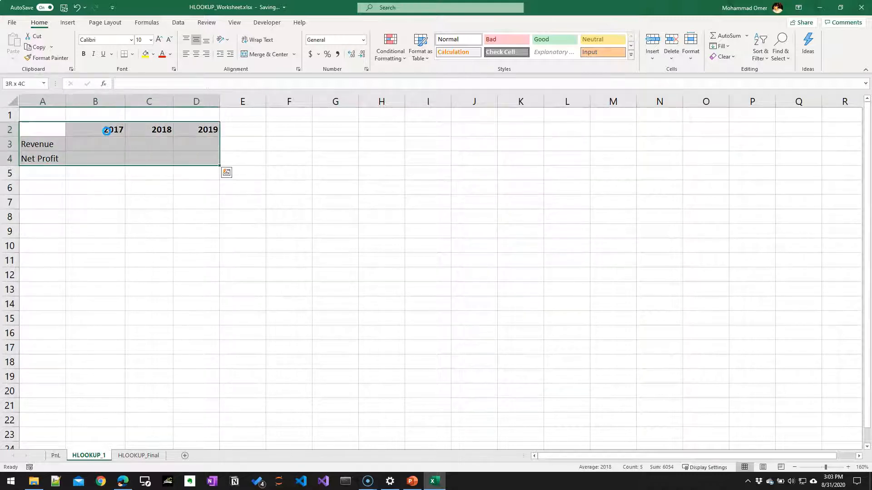
key(ctrl+c)
key(Right)
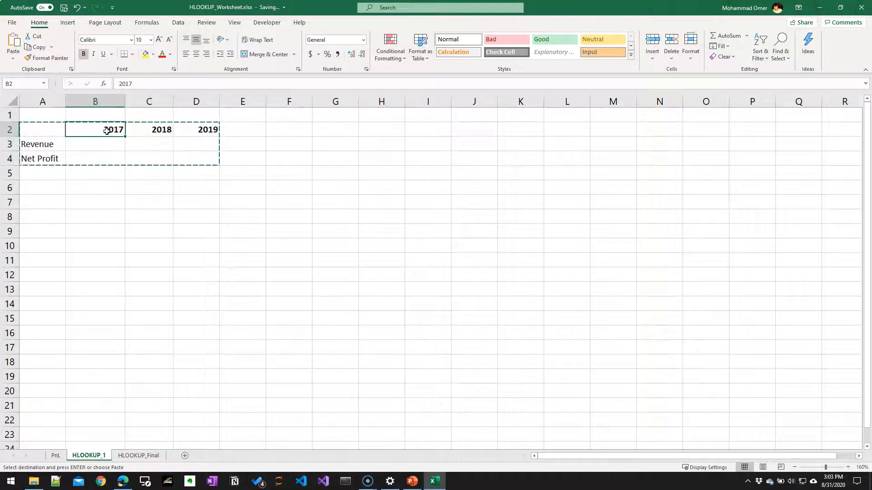
key(ctrl+v)
key(Down)
key(Right)
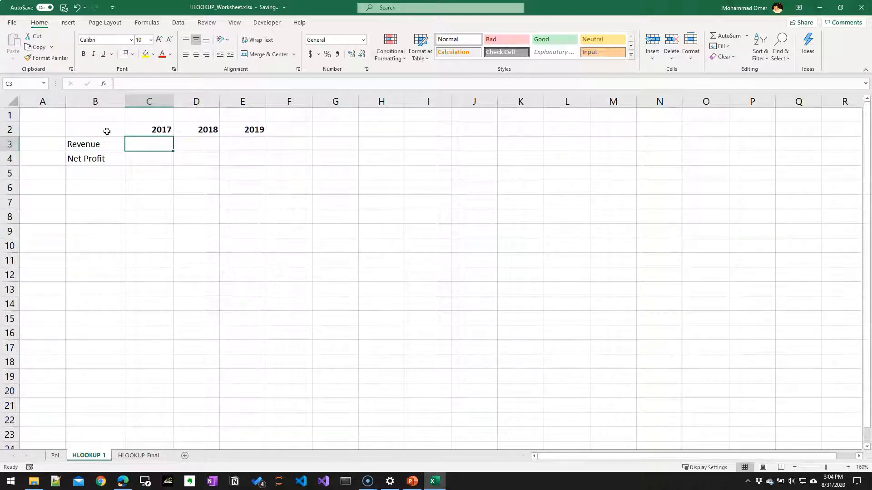
Examine the Revenue row and its yearly figures on the PnL sheet, and return to the HLOOKUP_1 sheet
key(Left)
key(Down)
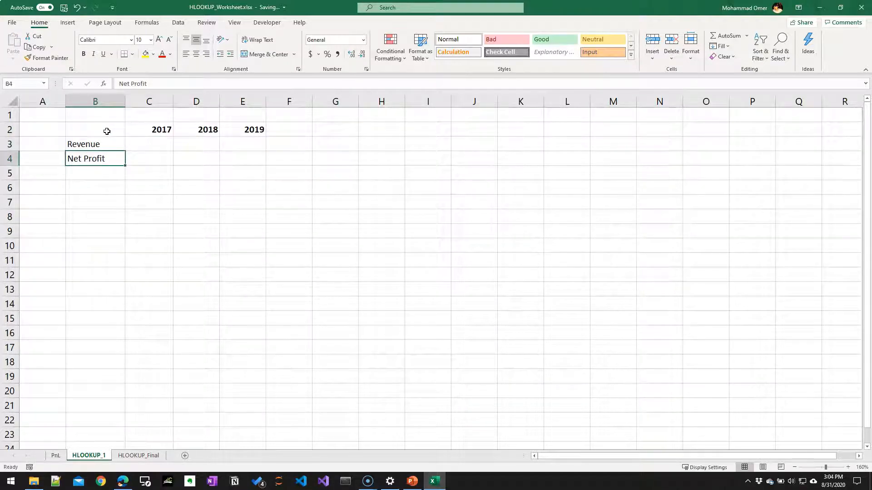
key(Up)
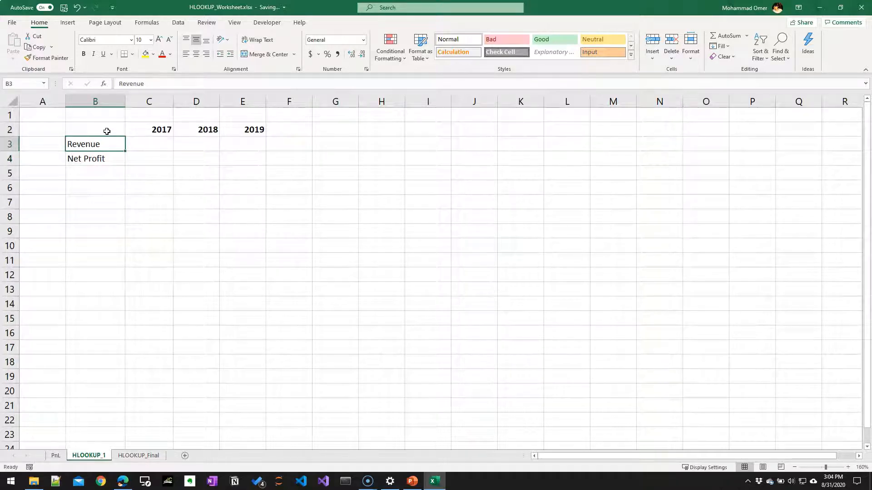
key(ctrl+Page_Up)
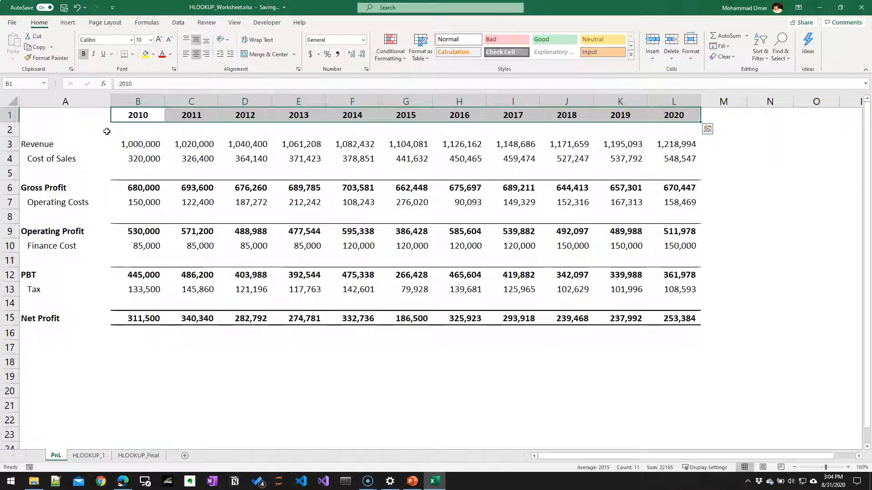
key(Down)
key(Down)
key(Right)
key(Right)
key(Right)
key(Right)
key(Right)
key(Right)
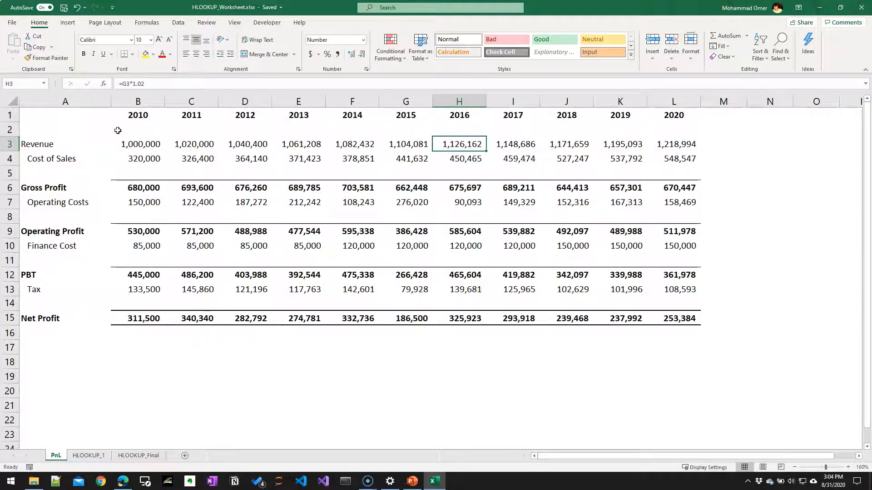
key(ctrl+Page_Down)
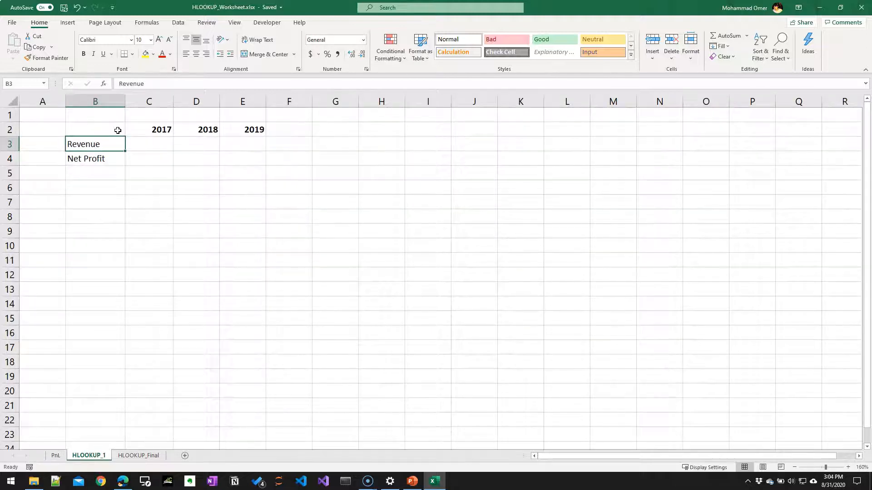
Start an HLOOKUP formula in C3 for the 2017 revenue, with C2 as the lookup value
key(Right)
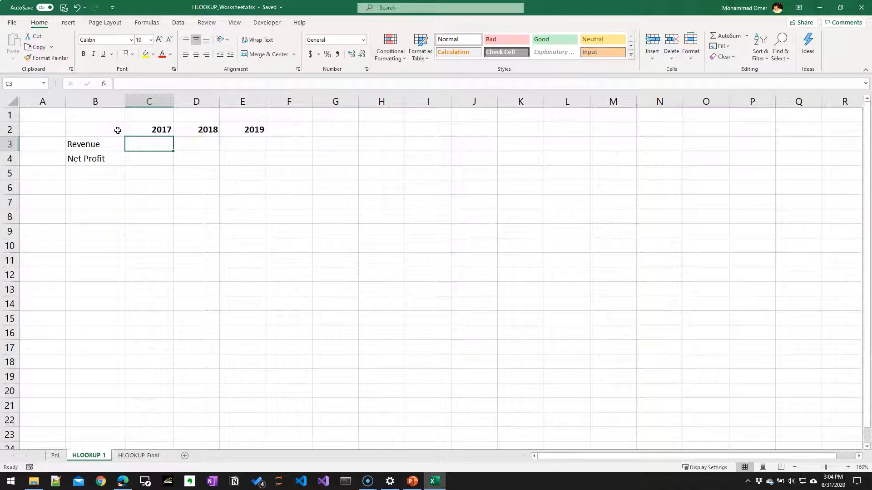
text(=)
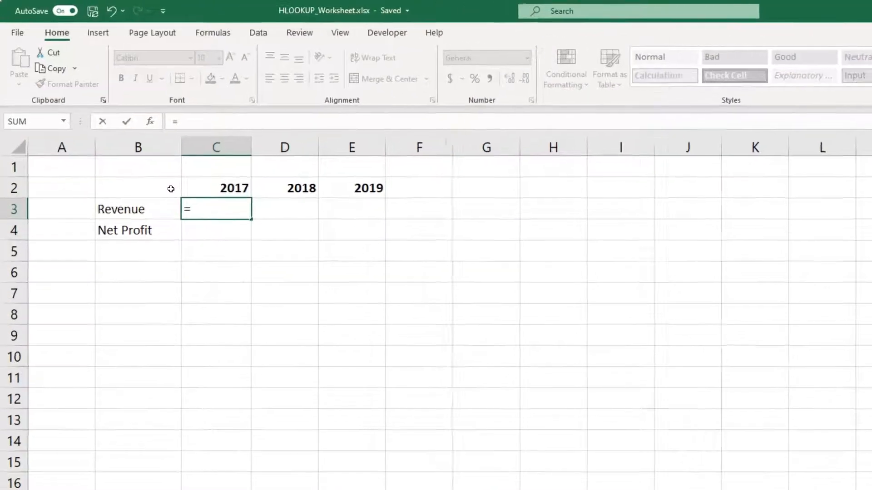
text(h)
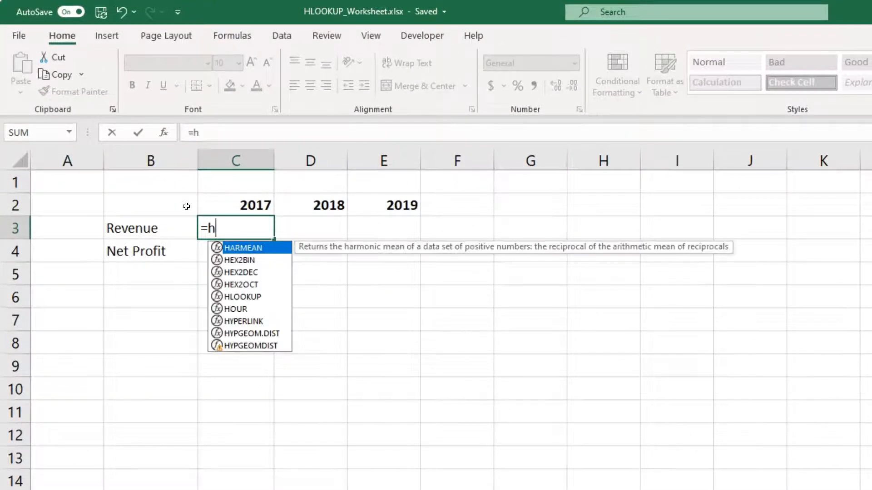
text(look)
key(Tab)
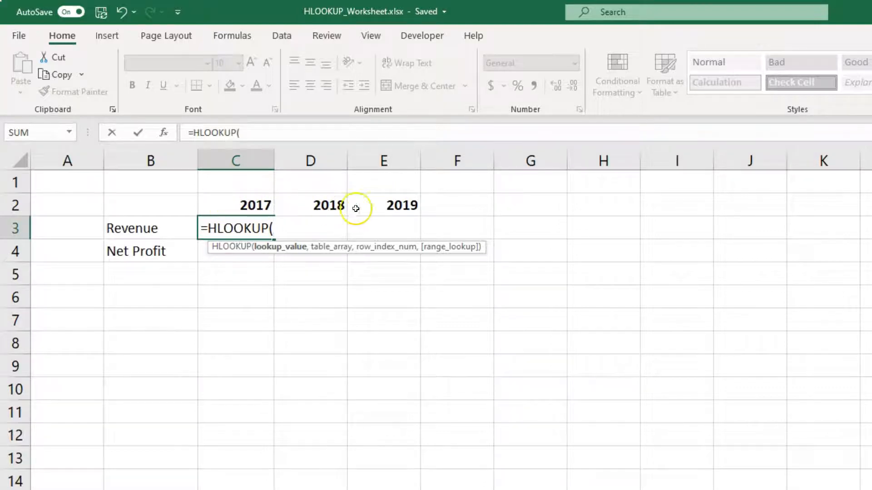
click(246, 204)
text(,)
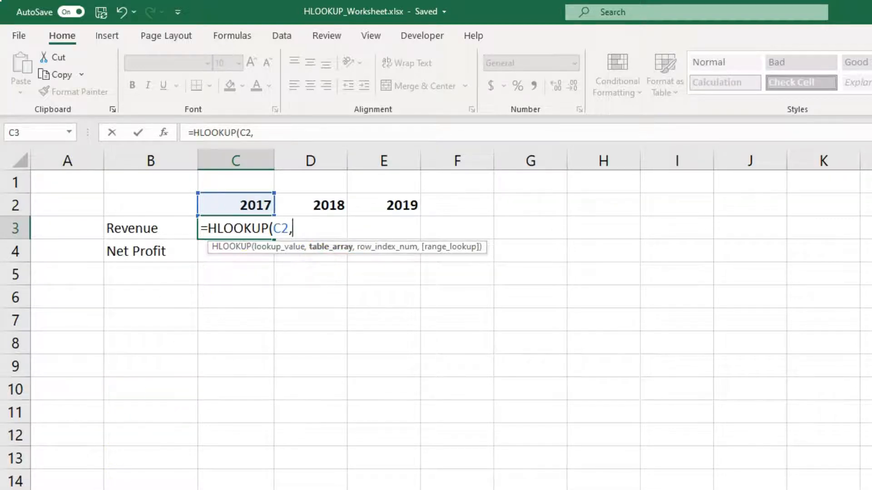
Give the HLOOKUP formula the table array PnL!B1:L15 and the row index number 3
click(136, 488)
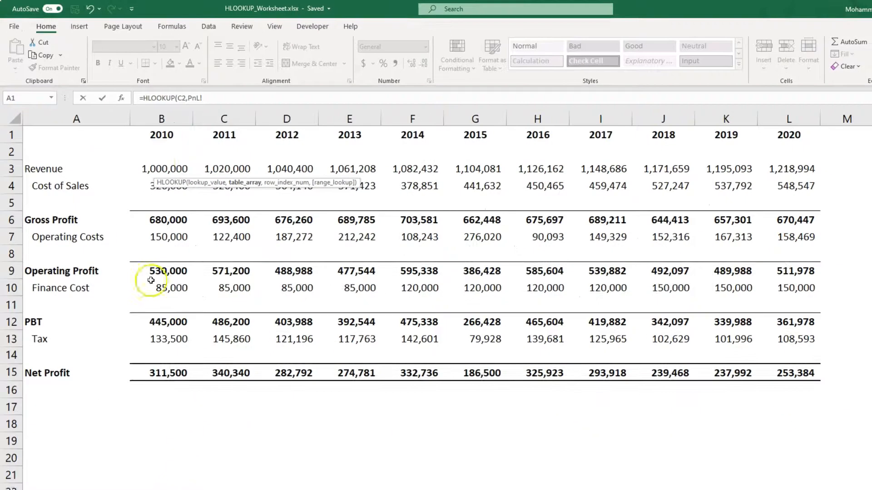
drag(153, 133, 798, 375)
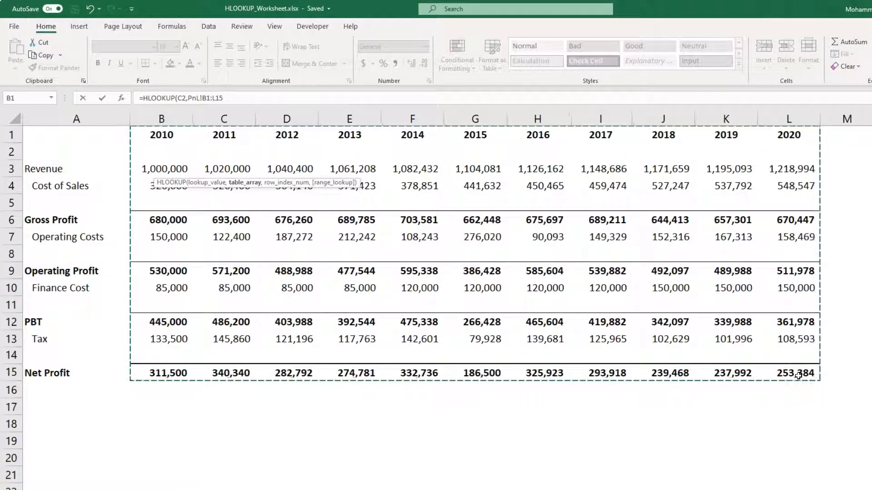
text(,)
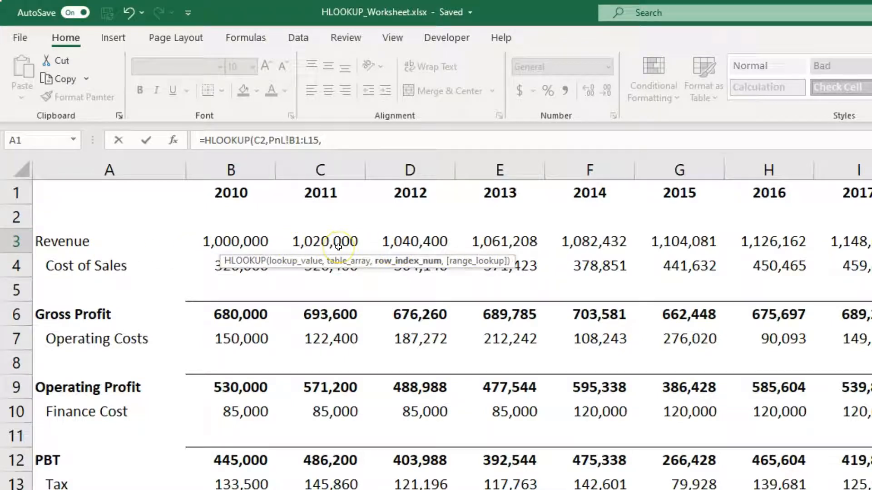
text(3,)
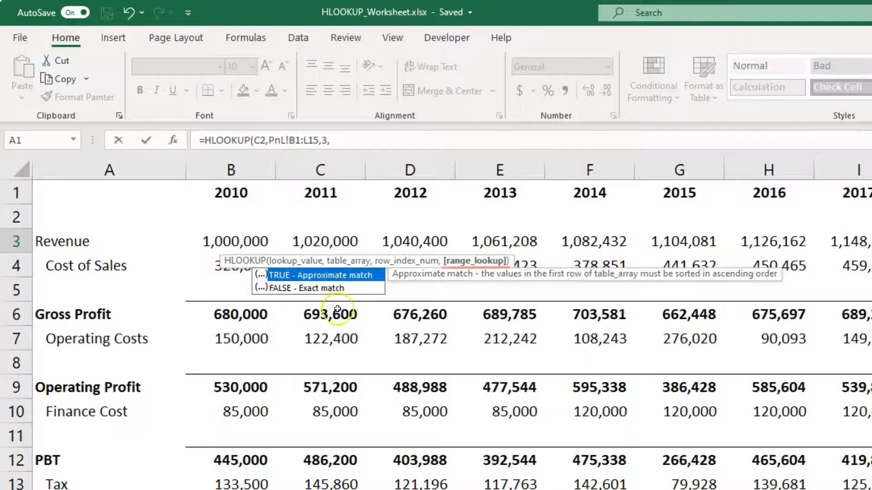
click(377, 305)
click(356, 136)
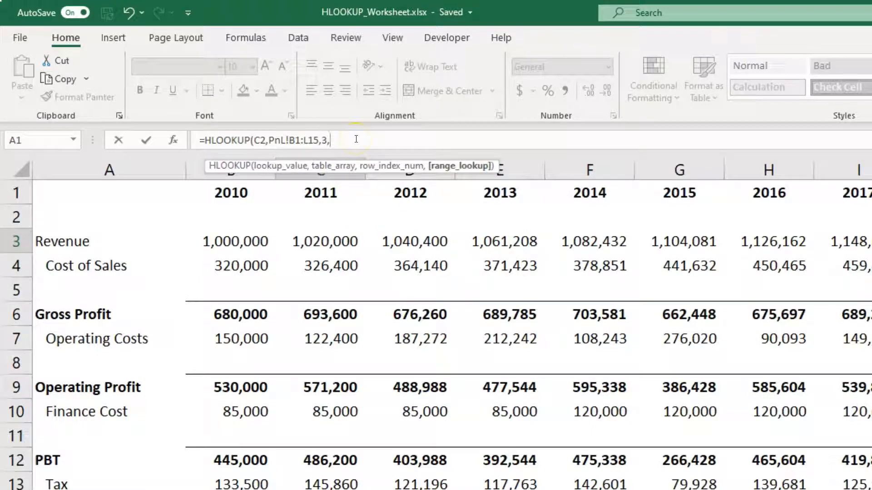
text(false)
key(BackSpace)
key(BackSpace)
key(BackSpace)
key(BackSpace)
key(BackSpace)
Complete the HLOOKUP formula with 0 as the range lookup for an exact match and enter it
text(0)
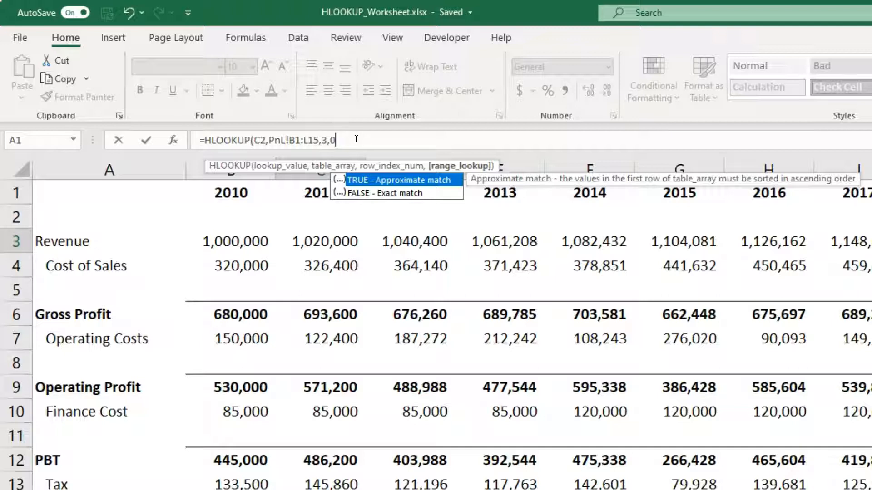
text())
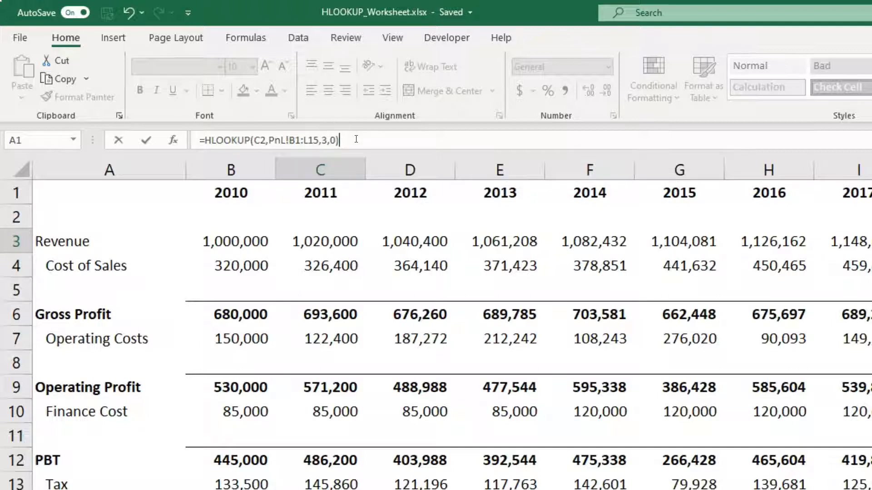
key(Return)
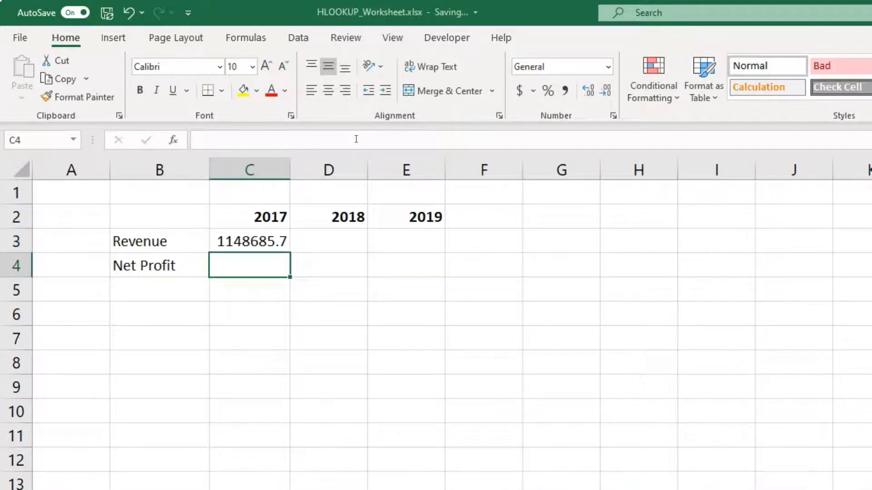
Format the 2017 revenue in C3 as a number with thousands separators and no decimals
key(Up)
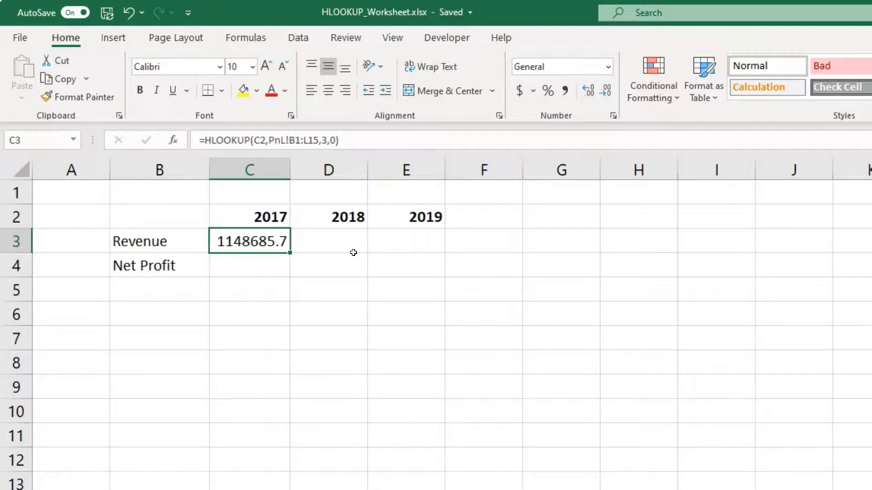
key(ctrl+shift+1)
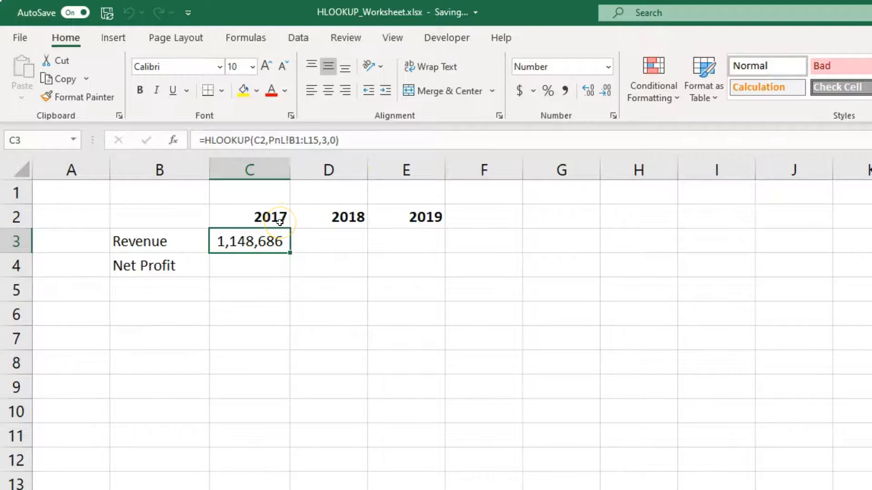
Open the HLOOKUP formula in C3 for editing and highlight its table array reference PnL!B1:L15
key(F2)
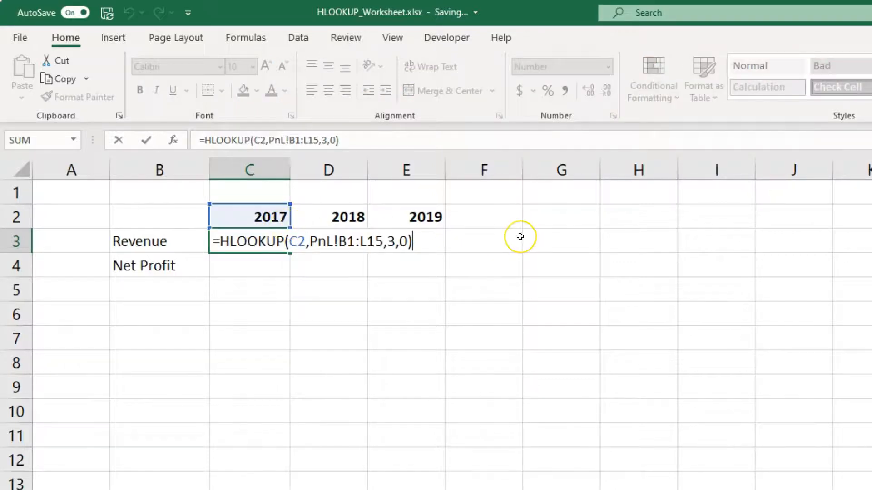
key(Left)
key(Left)
key(Left)
key(Left)
key(Left)
key(Left)
key(Left)
key(Left)
key(Left)
key(Left)
key(Left)
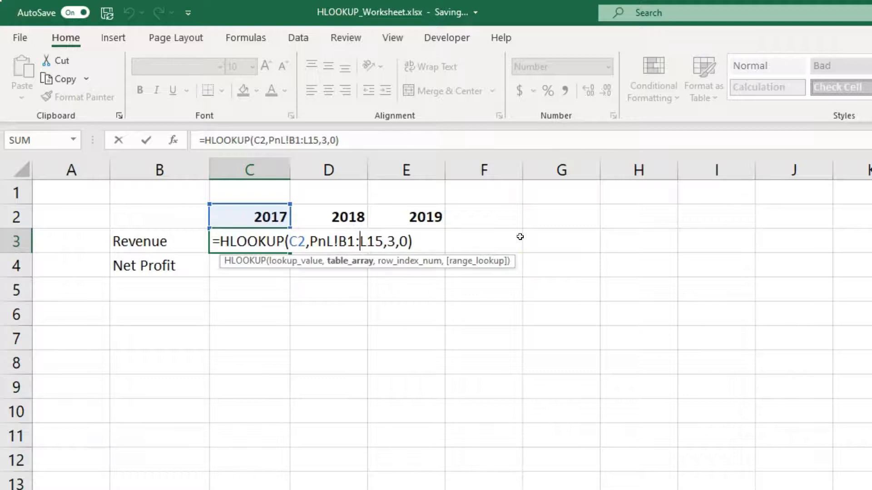
key(Left)
key(Left)
key(Left)
key(Left)
key(shift+Right)
key(shift+Right)
key(shift+Right)
key(shift+Right)
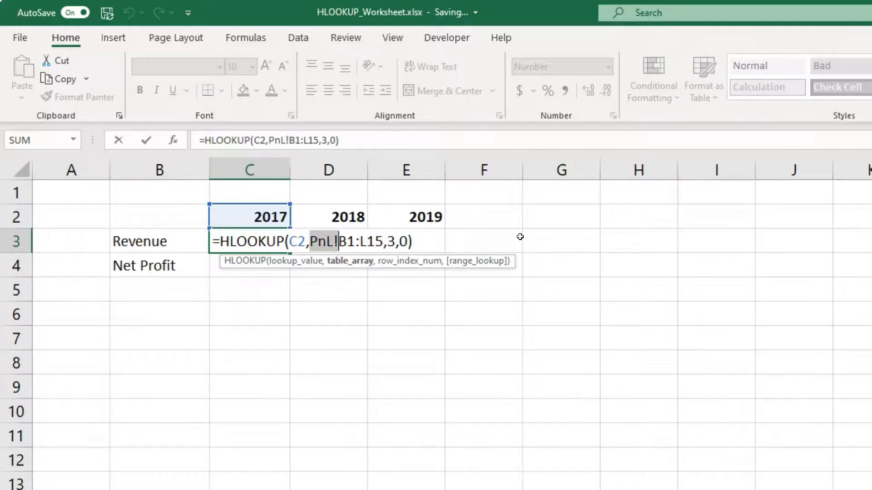
key(shift+Right)
key(shift+Right)
key(shift+Right)
key(shift+Right)
key(shift+Right)
key(shift+Right)
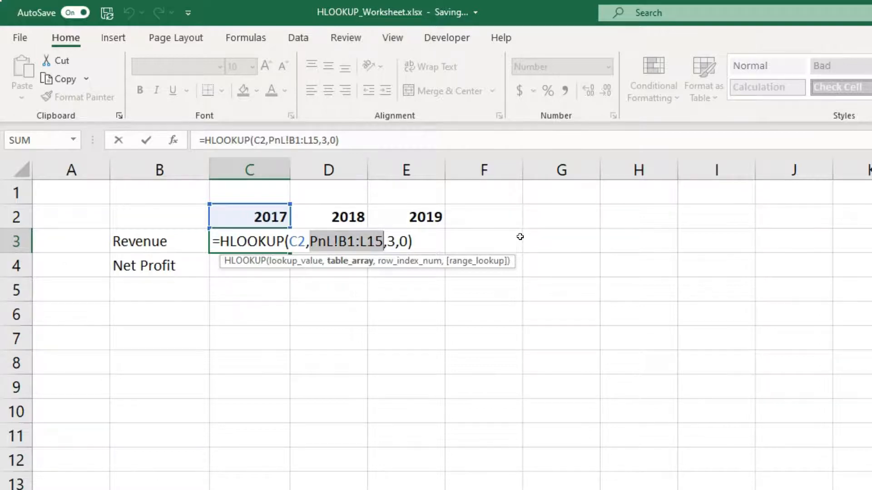
Make the first cell of the table array in C3's formula absolute, as $B$1
key(Right)
key(Left)
key(Left)
key(Left)
key(Left)
key(Left)
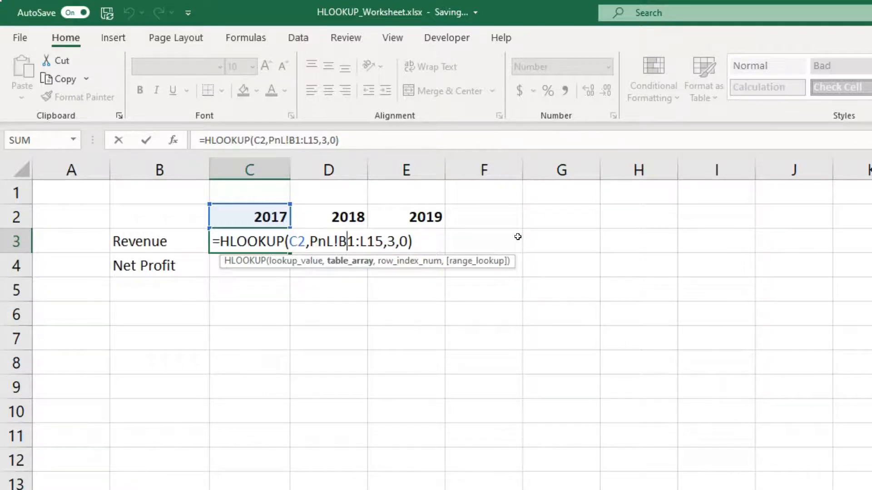
key(F4)
key(Left)
key(shift+Right)
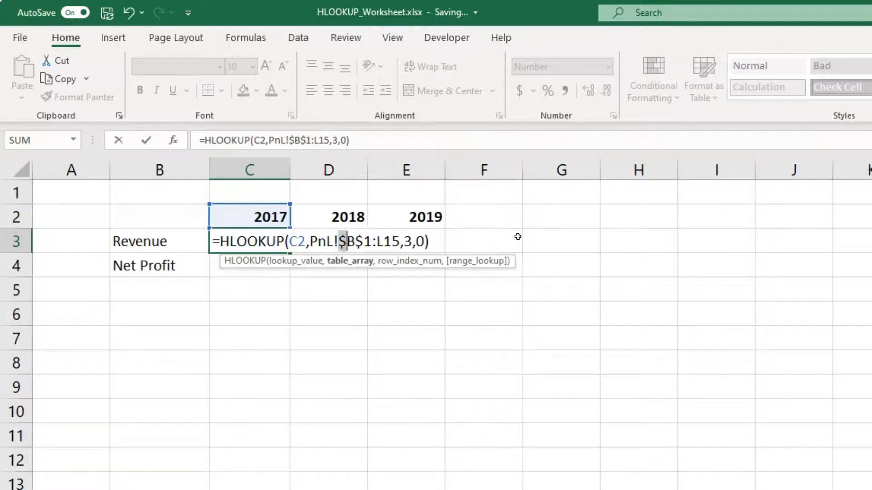
click(341, 240)
drag(340, 241, 372, 241)
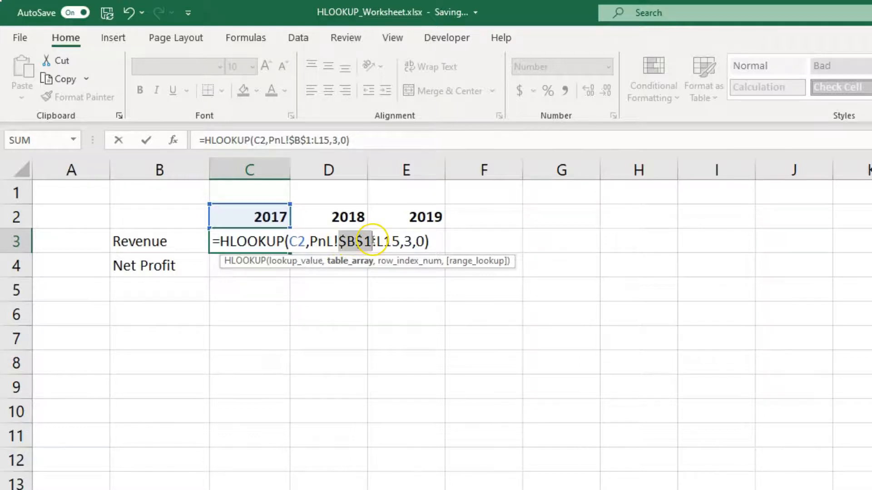
Make the last cell of the table array in C3's formula absolute, as $L$15
click(385, 241)
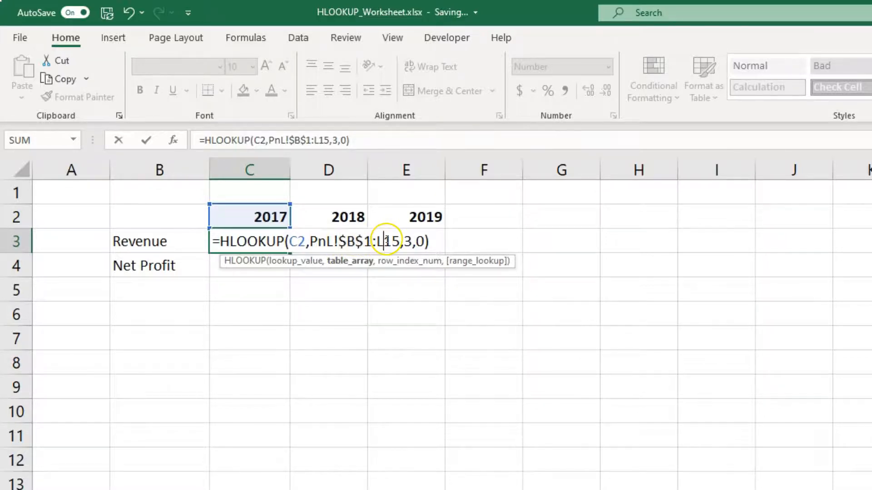
key(F4)
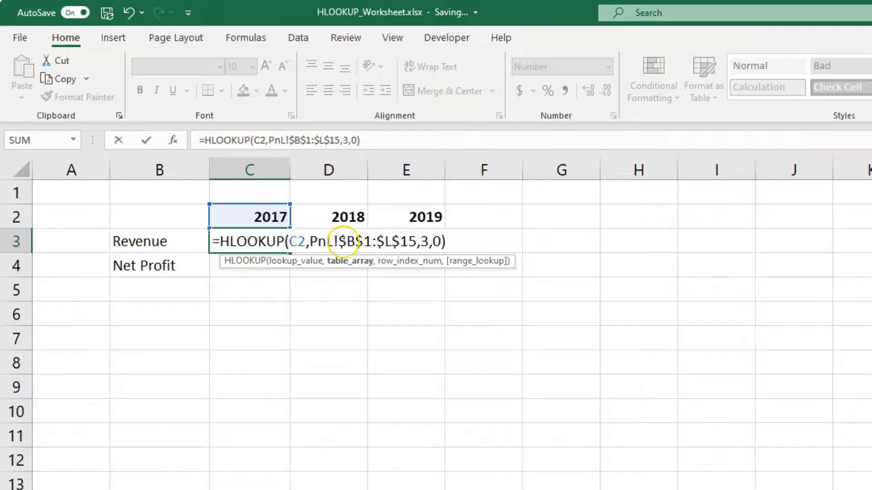
drag(339, 241, 416, 239)
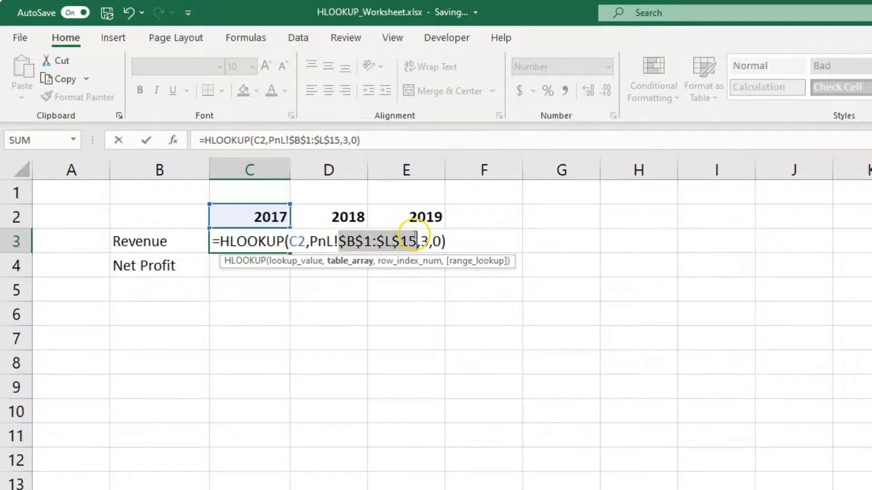
click(380, 237)
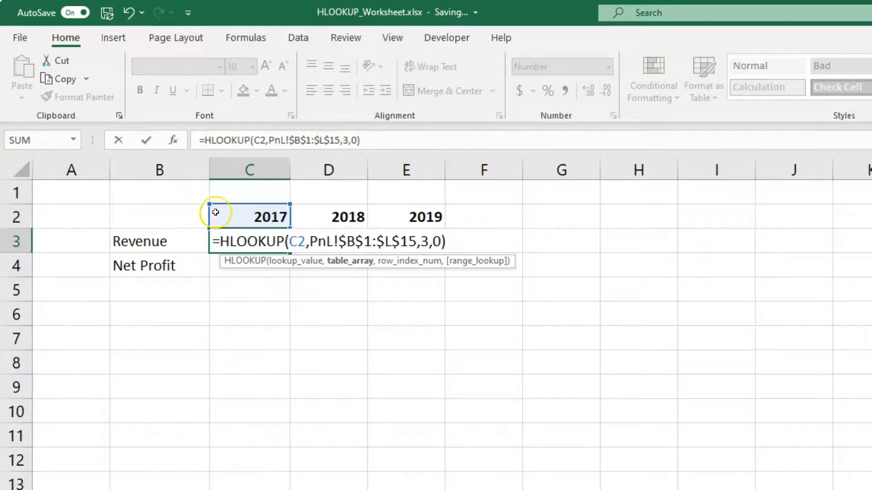
Lock only the row of the lookup value in C3's formula, as C$2, and enter the formula
click(297, 244)
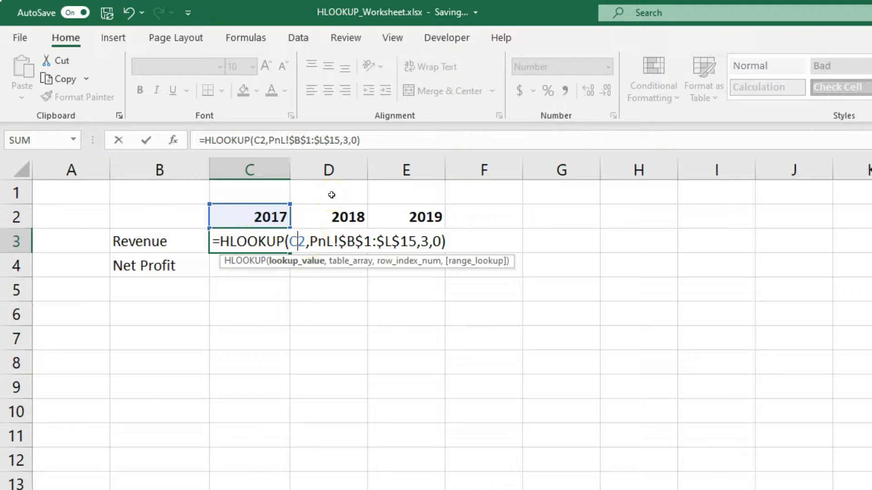
text($)
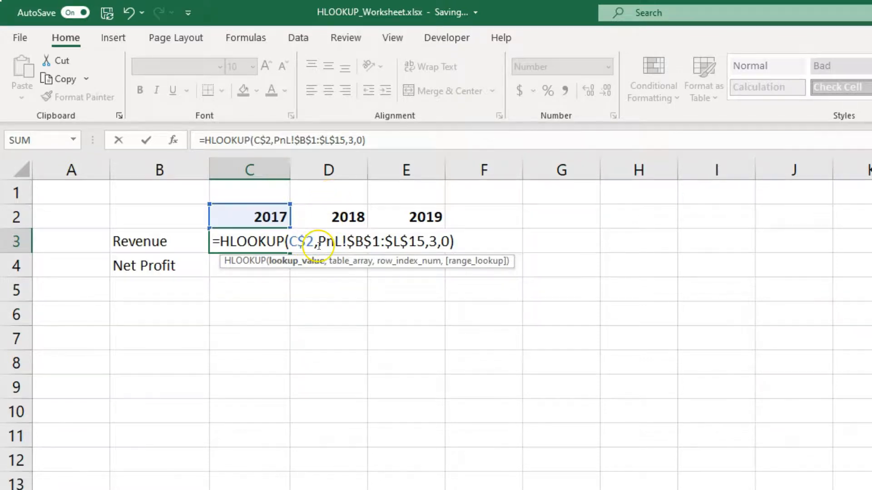
click(463, 237)
key(Return)
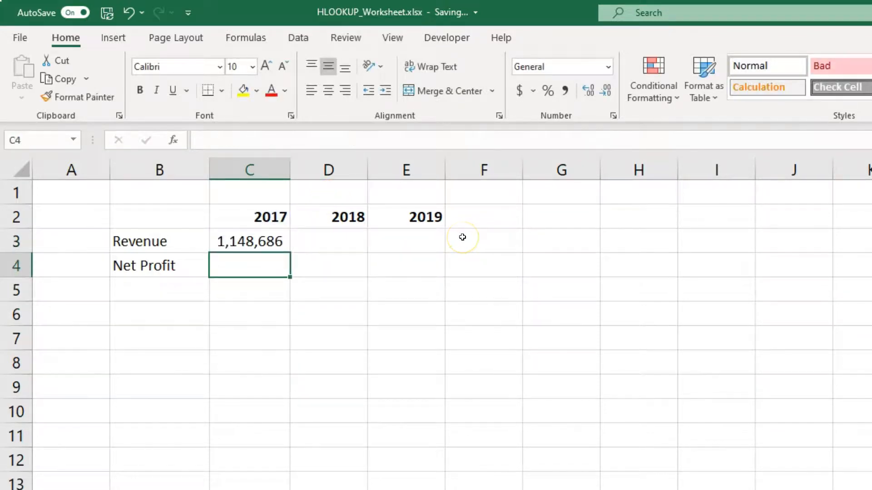
Copy the HLOOKUP formula from C3 across the whole Revenue and Net Profit block C3:E4
key(Up)
key(ctrl+c)
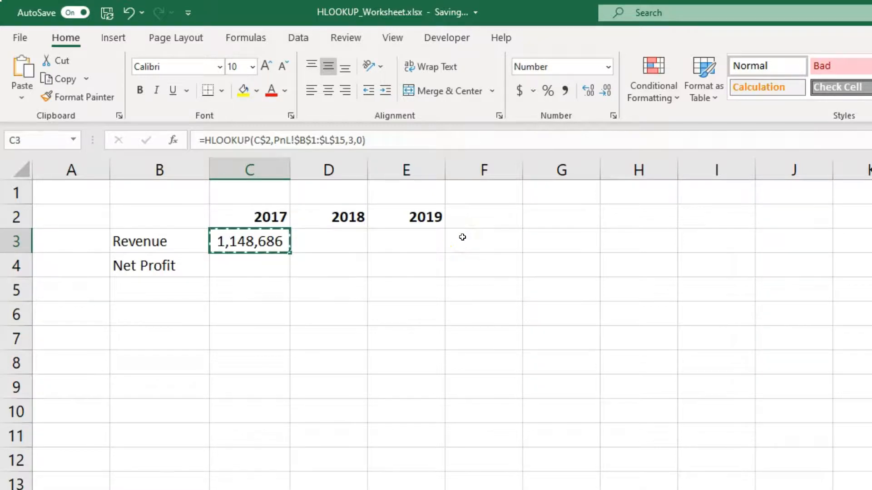
key(shift+Down)
key(shift+Right)
key(shift+Right)
key(shift+Right)
key(shift+Left)
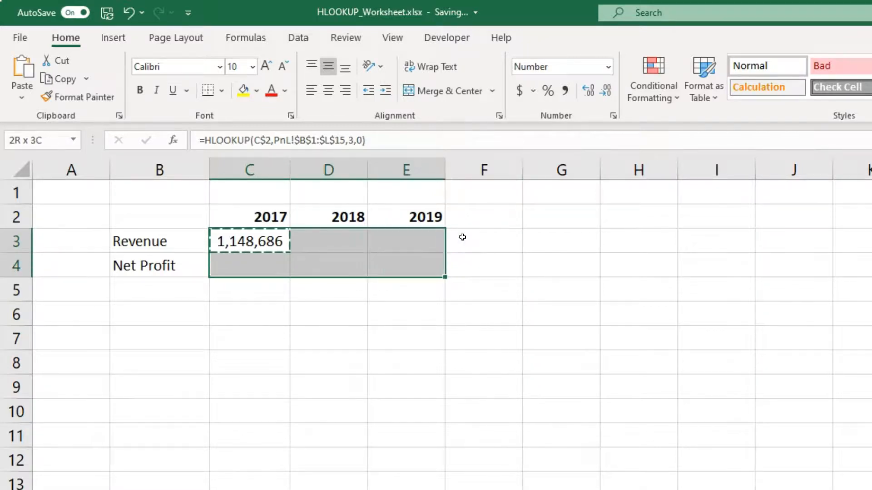
key(ctrl+v)
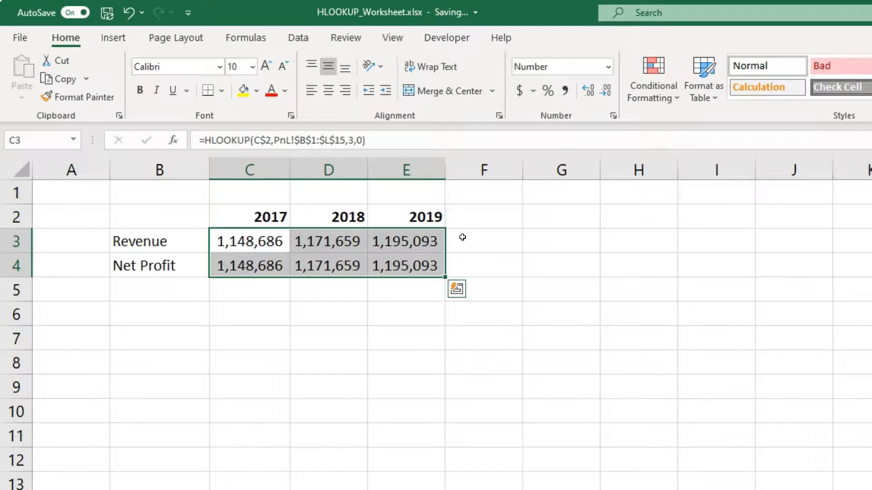
Review the 2017 to 2019 revenue figures in C3:E3
key(Right)
key(Left)
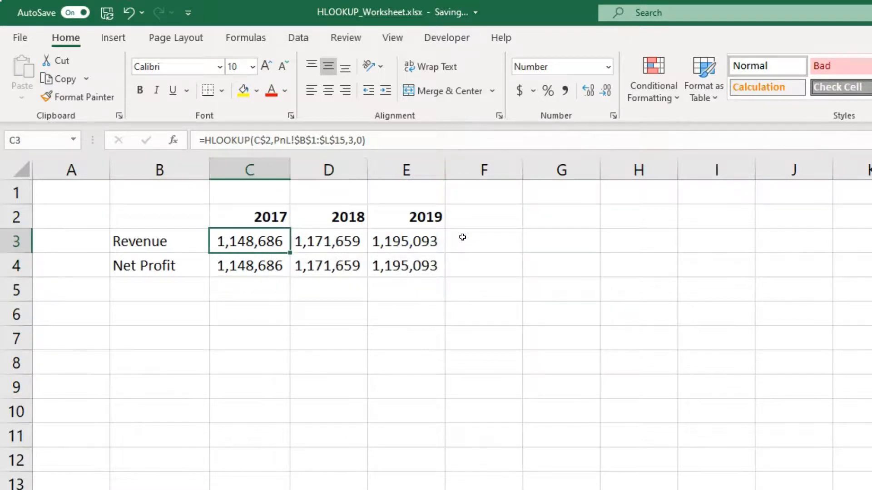
key(shift+Right)
key(shift+Right)
key(shift+Right)
key(shift+Left)
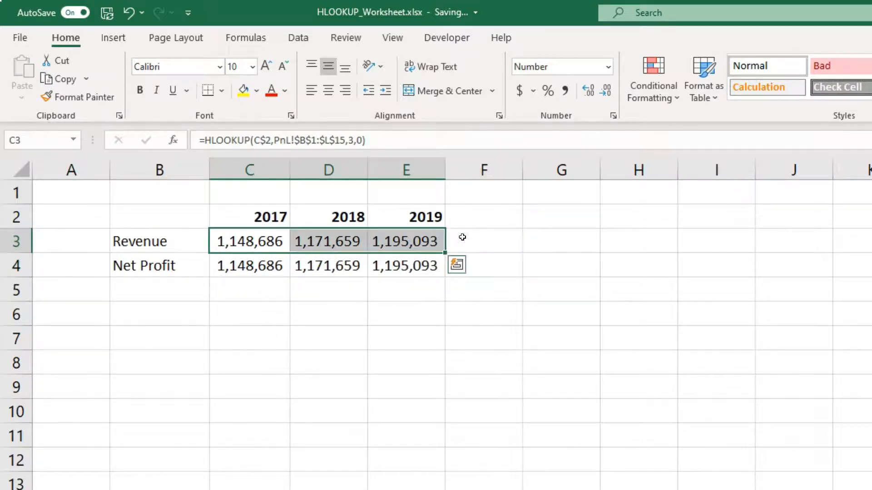
key(Down)
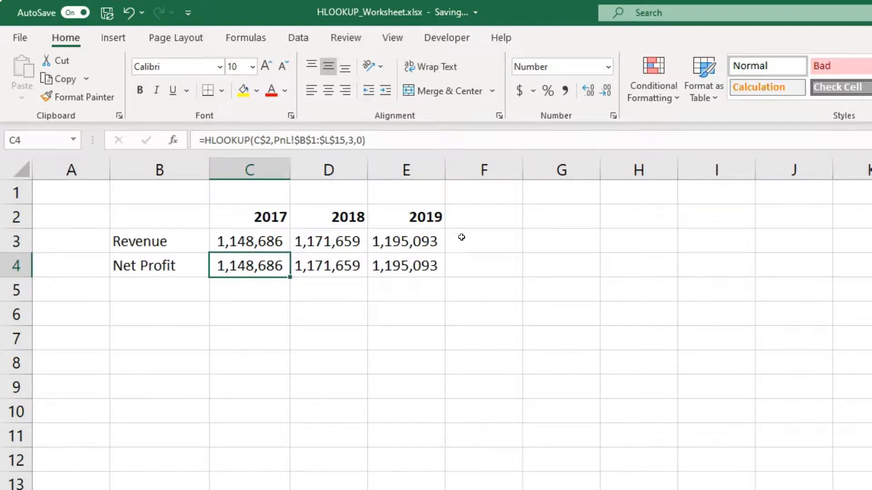
key(F2)
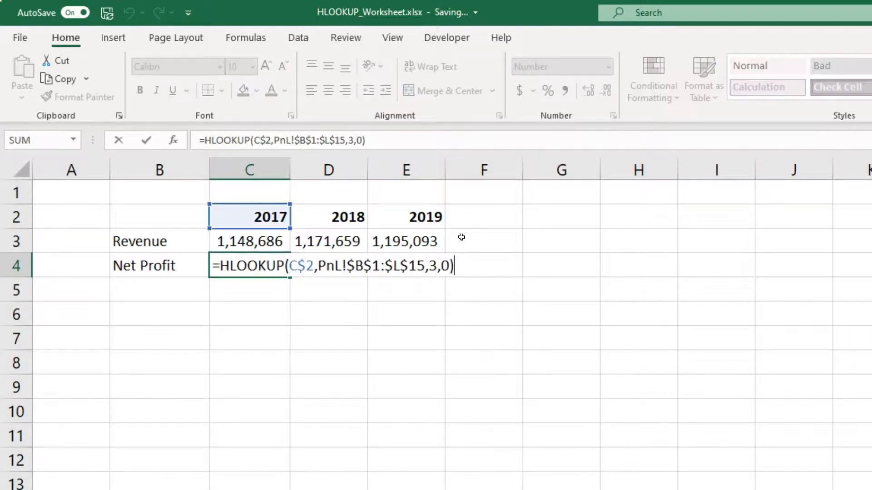
double_click(433, 267)
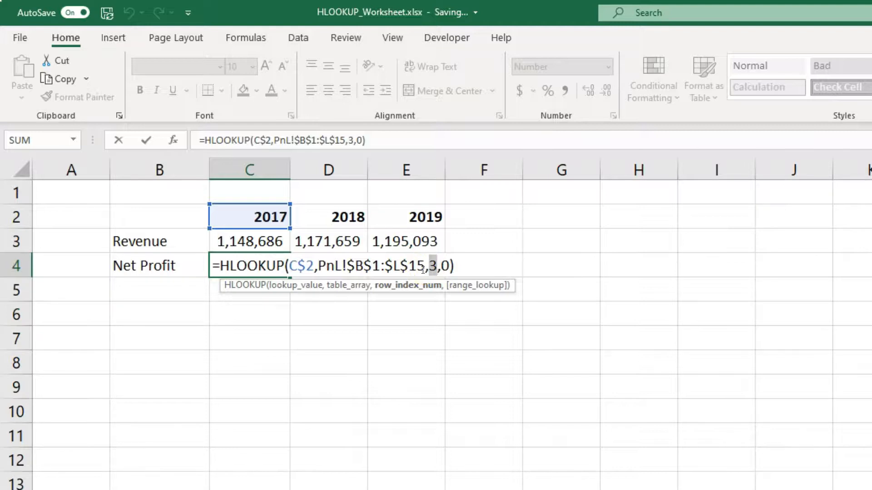
key(Escape)
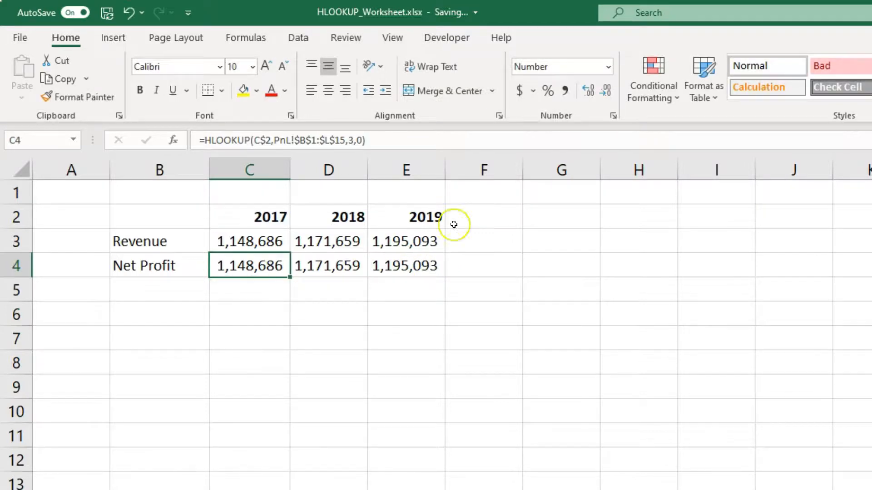
Check the Net Profit row on the PnL sheet and set the row index number in C4's HLOOKUP formula to 15
click(111, 489)
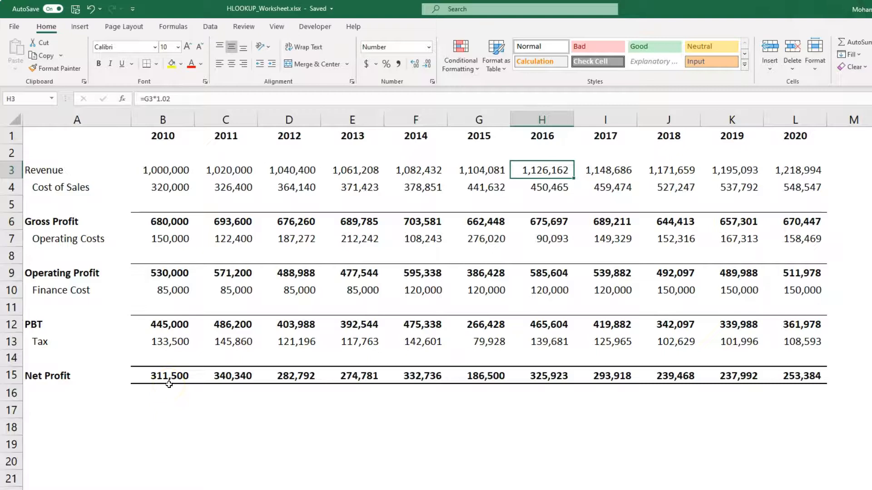
click(159, 489)
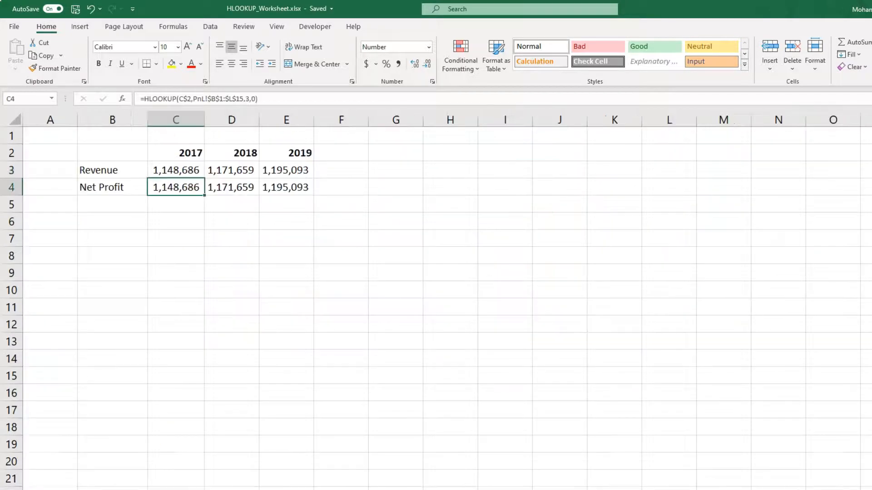
click(289, 99)
click(185, 189)
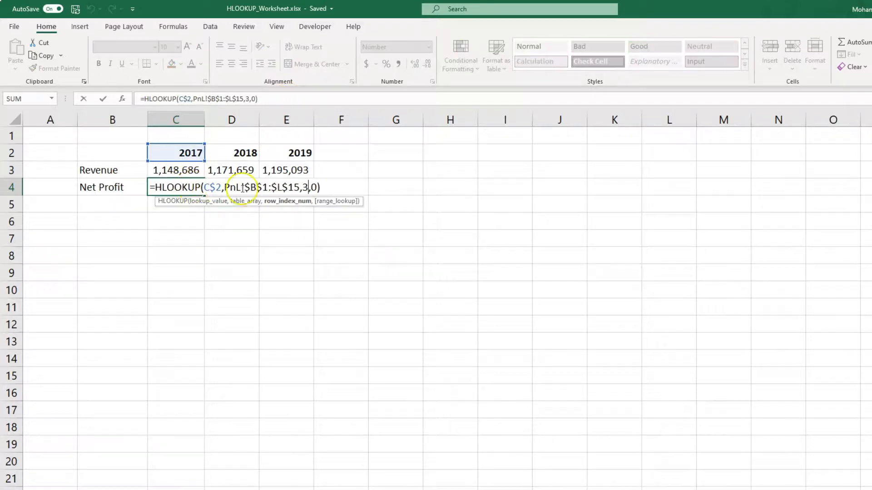
double_click(306, 187)
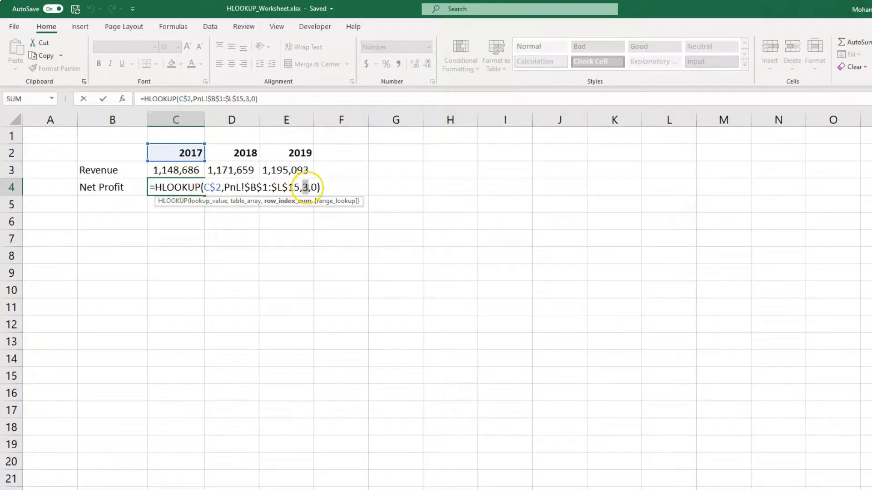
text(15)
key(Return)
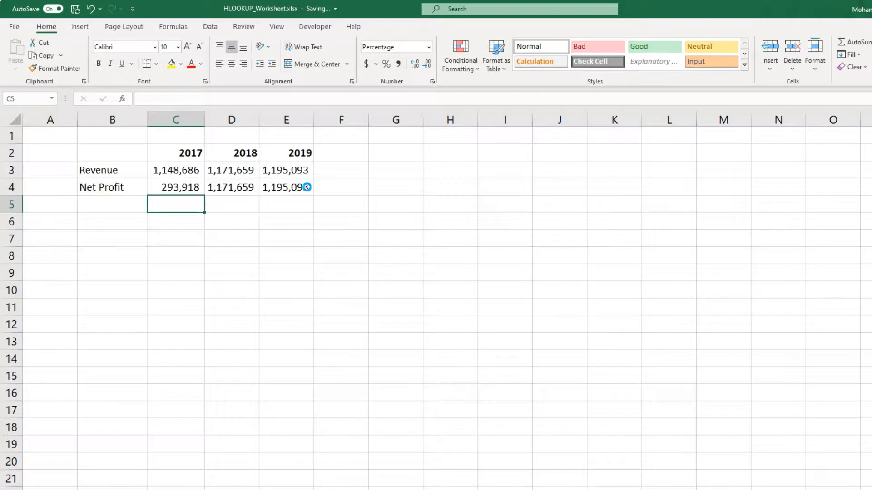
Copy the net profit formula from C4 across to the 2018 and 2019 columns, D4:E4
key(Up)
key(ctrl+c)
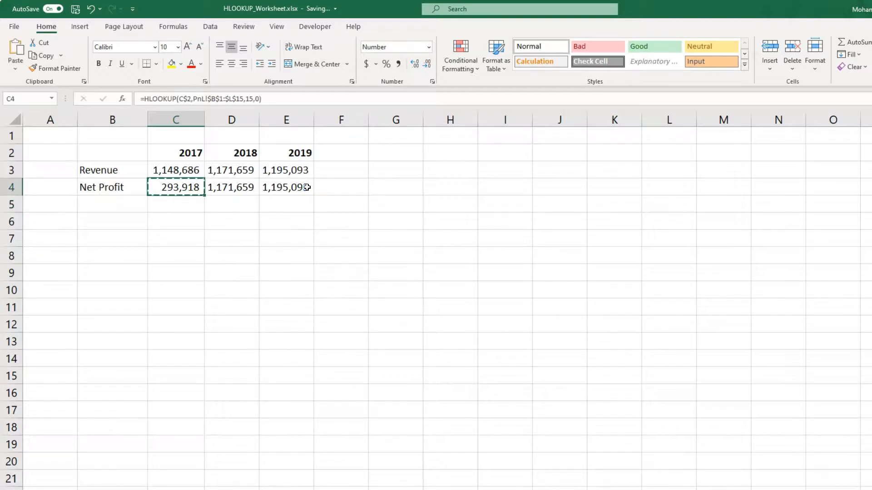
key(shift+Right)
key(shift+Right)
key(ctrl+v)
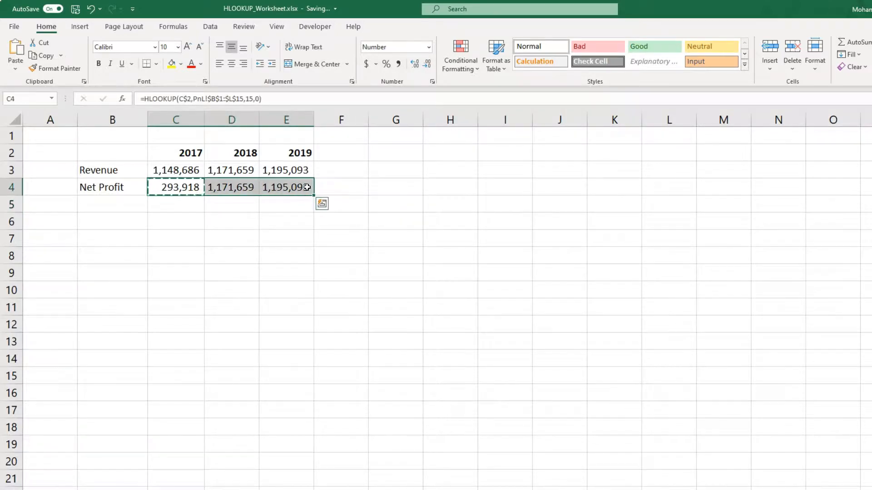
key(Escape)
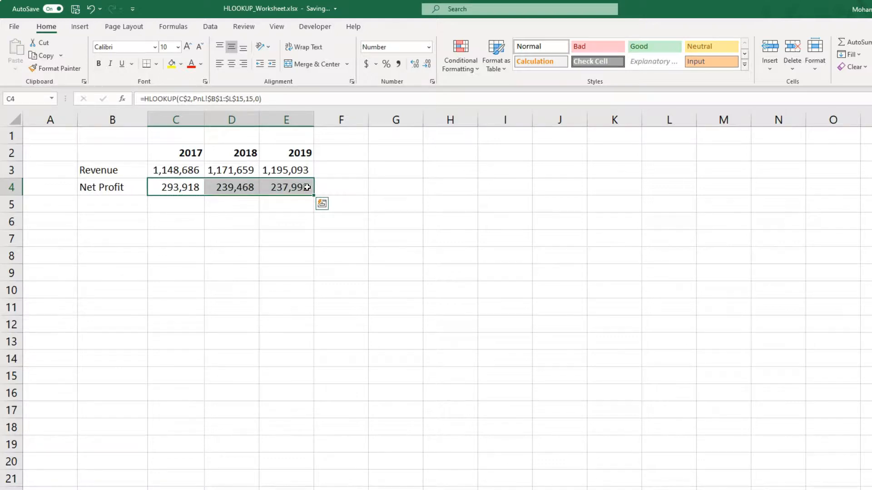
key(Down)
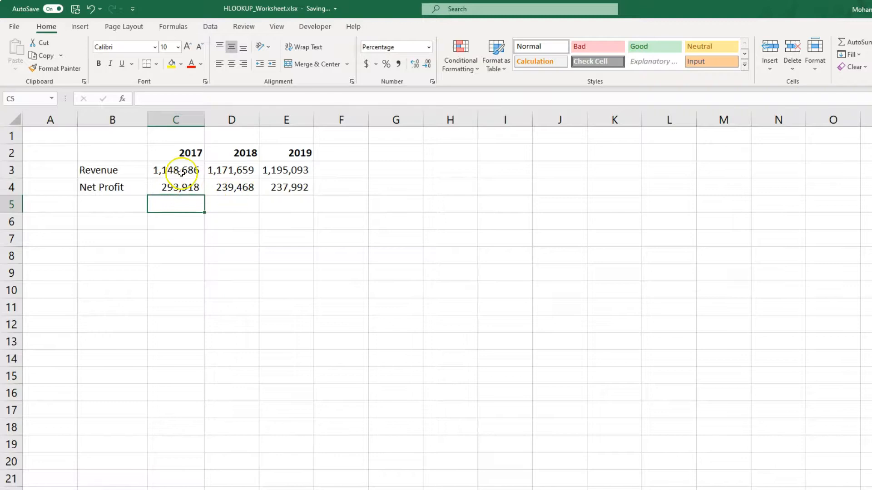
Add the row label "Net Margin" in B5, below Net Profit
click(127, 201)
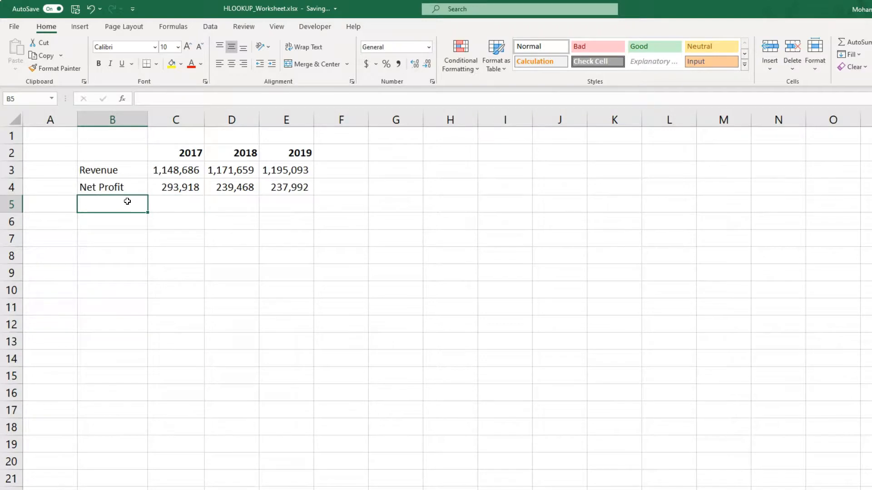
text(Nwt)
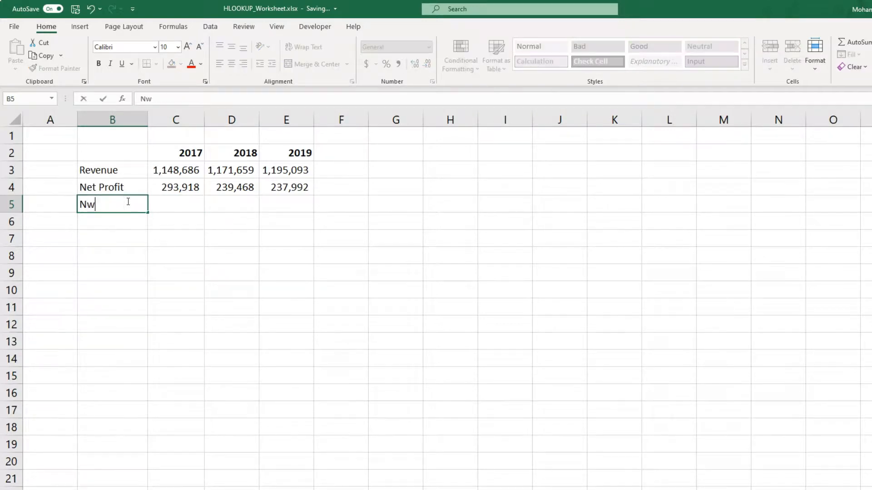
key(BackSpace)
key(BackSpace)
text(et Margin)
key(Return)
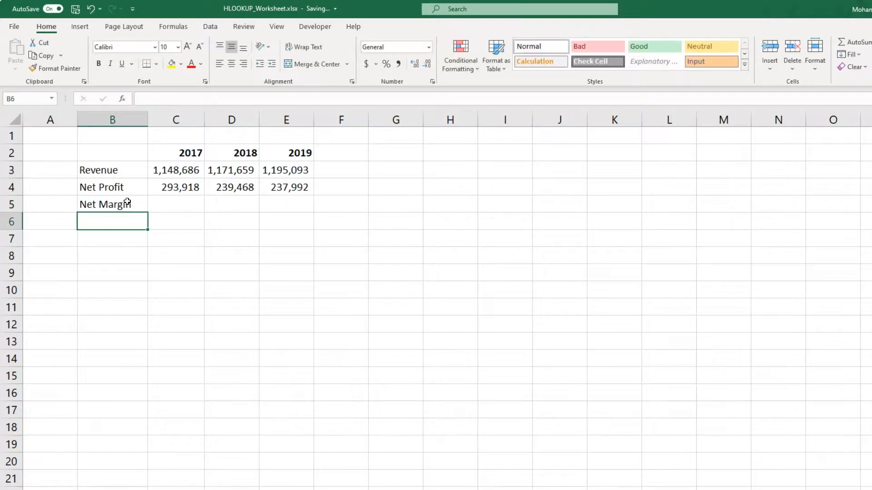
Calculate the 2017 net margin in C5 by dividing net profit by revenue with =C4/C3
key(Up)
key(Right)
text(=)
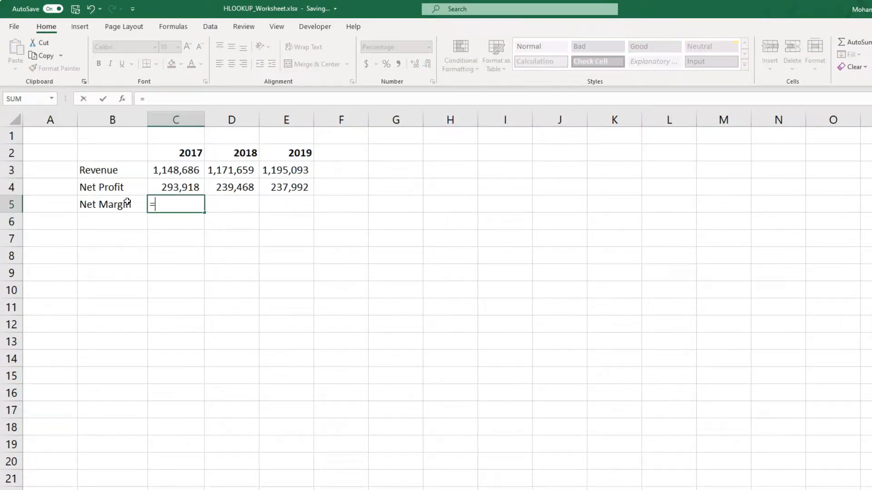
key(Up)
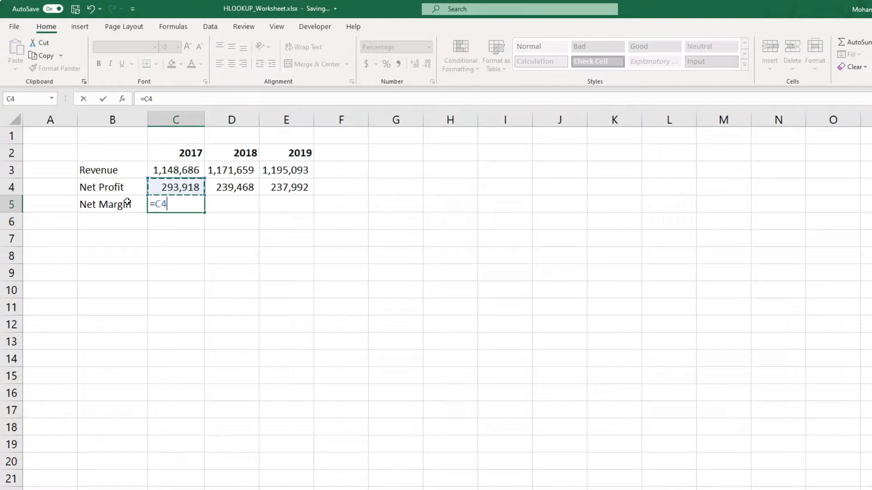
text(/)
key(Up)
key(Up)
key(Return)
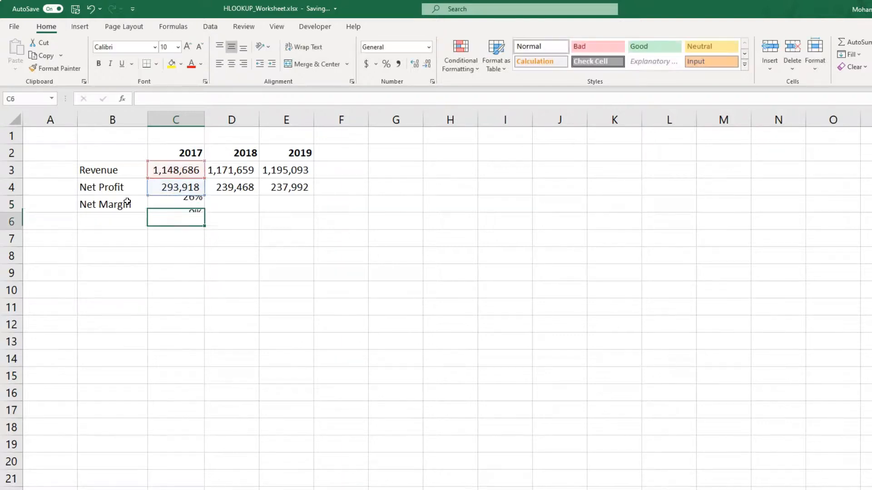
Copy the net margin formula from C5 across to the 2018 and 2019 columns, D5:E5
key(Up)
key(ctrl+c)
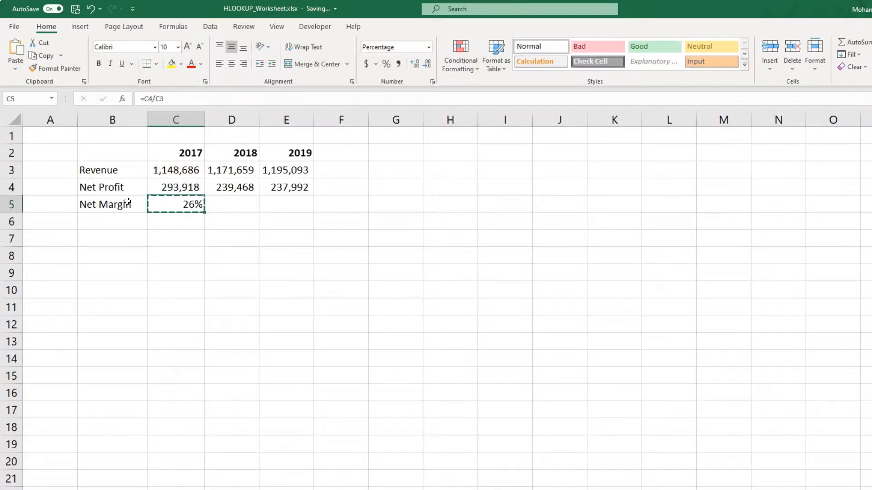
key(shift+Right)
key(shift+Right)
key(Return)
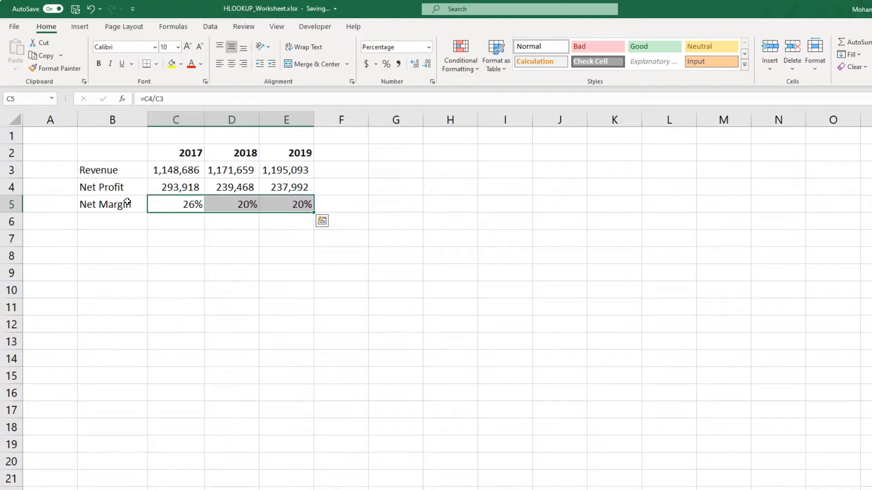
click(222, 235)
Insert the recommended clustered column chart with a Net Margin line on a secondary axis from the table B2:E5
click(98, 154)
drag(97, 154, 304, 205)
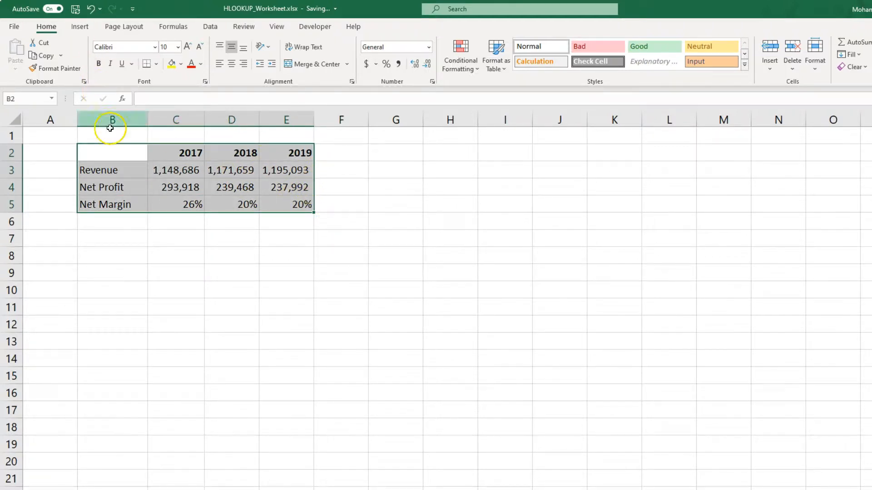
click(79, 29)
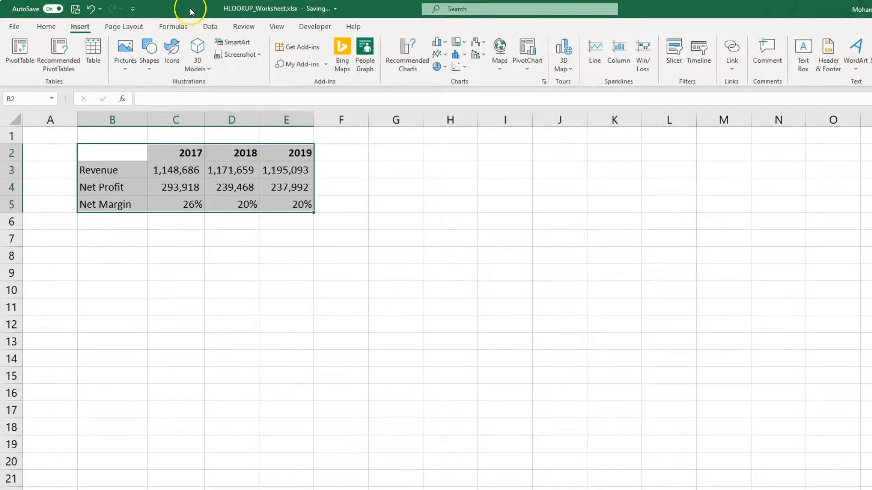
click(416, 48)
click(400, 189)
click(623, 424)
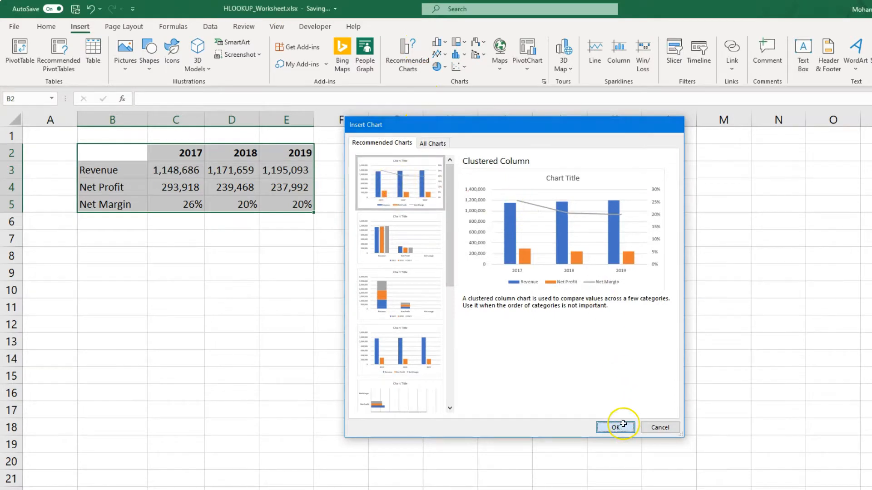
Delete the chart's title and move the chart clear of the table, with its upper corner near F4
click(526, 228)
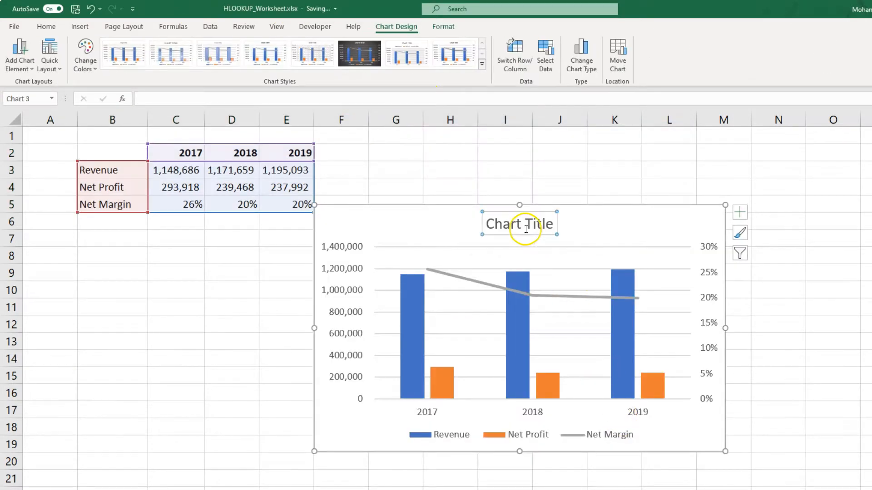
key(Delete)
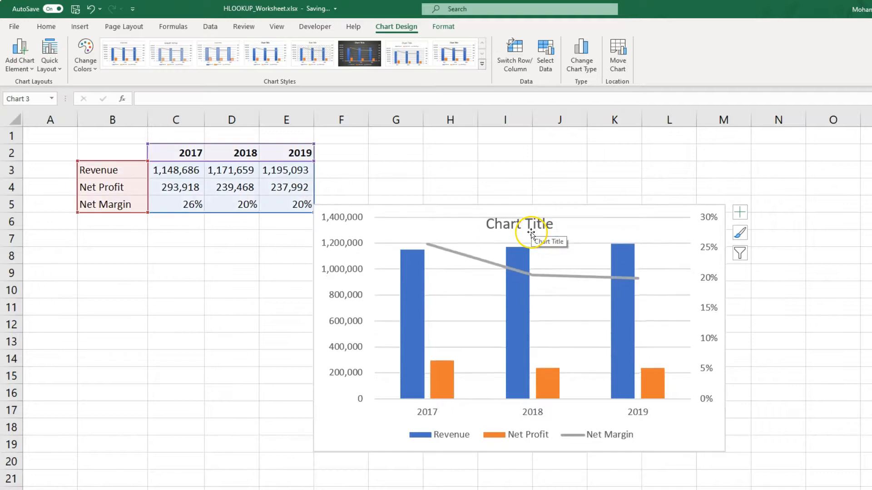
drag(502, 202, 534, 183)
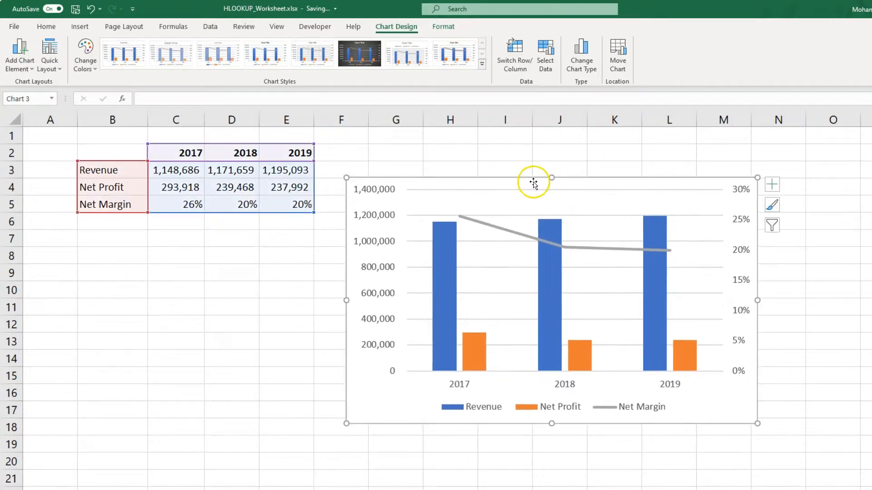
click(315, 241)
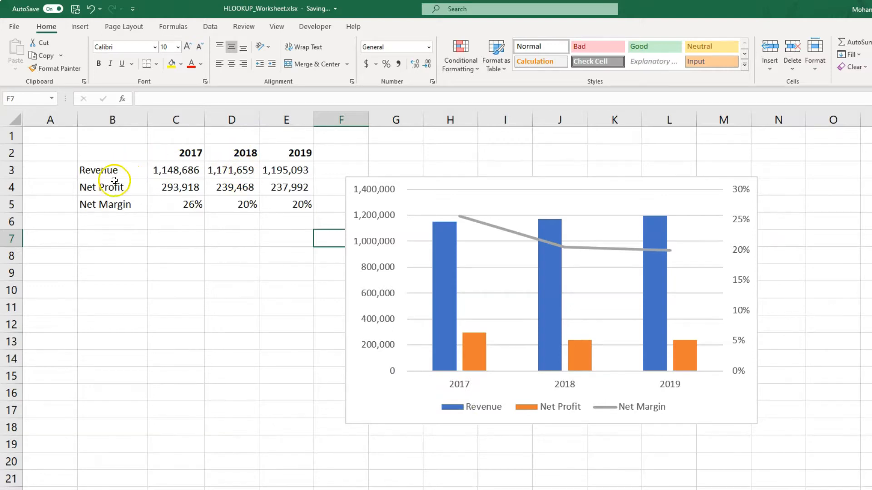
Set the starting year in C2 to 2010 and check the recalculated figures in C3:E5
click(164, 158)
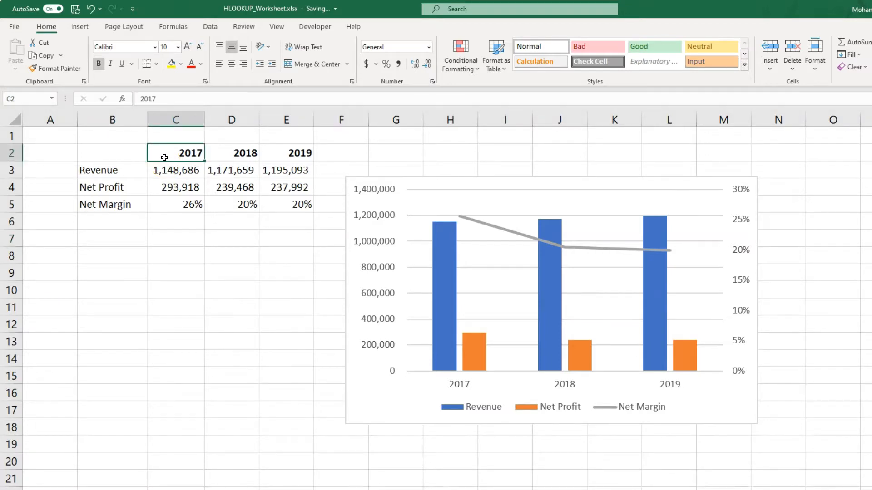
text(2)
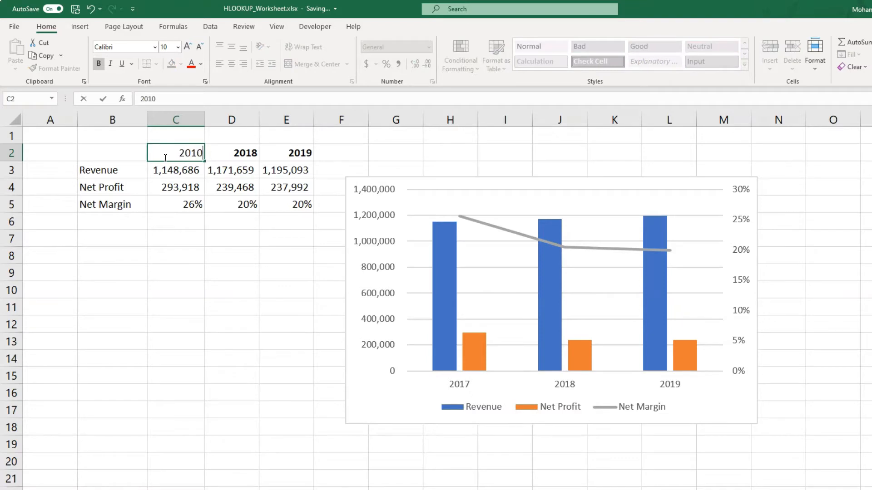
key(Return)
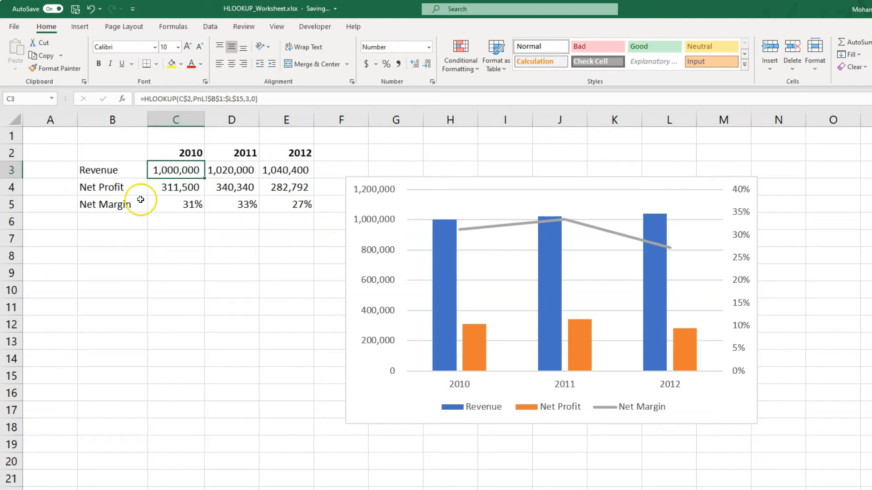
drag(176, 171, 296, 205)
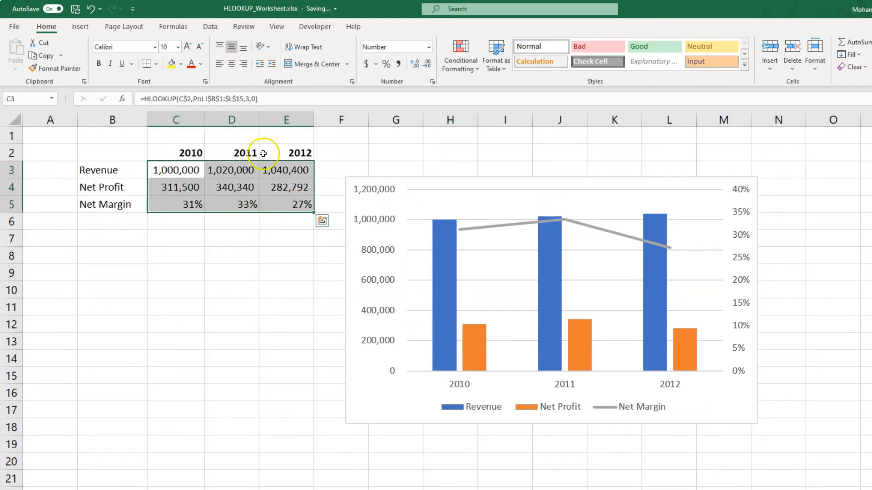
click(208, 173)
Set the starting year in C2 to 2012 to refresh the table and chart
click(181, 156)
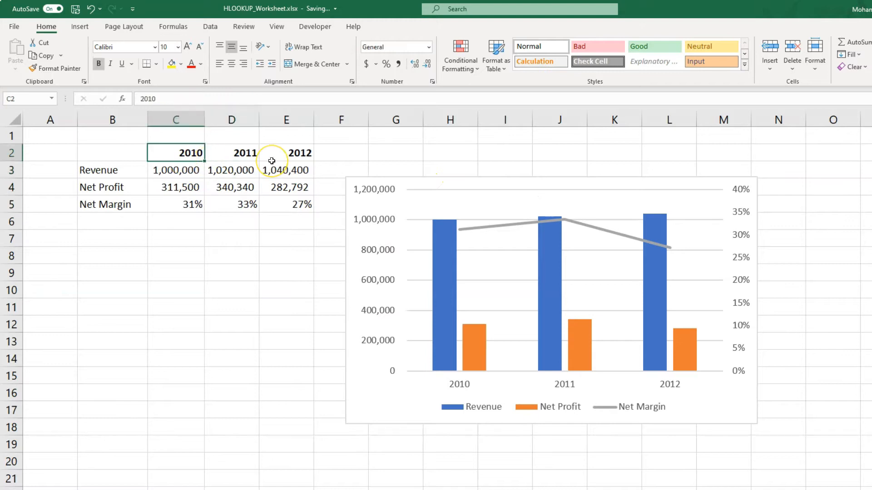
text(3)
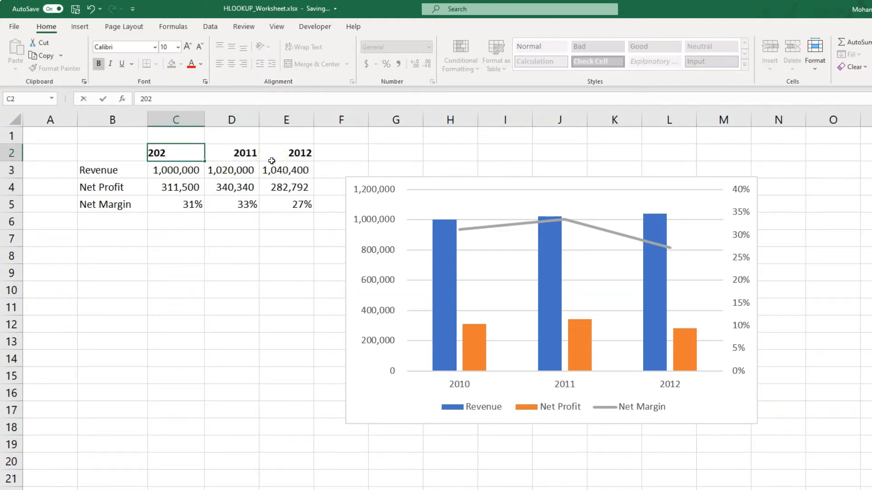
text(012)
key(Return)
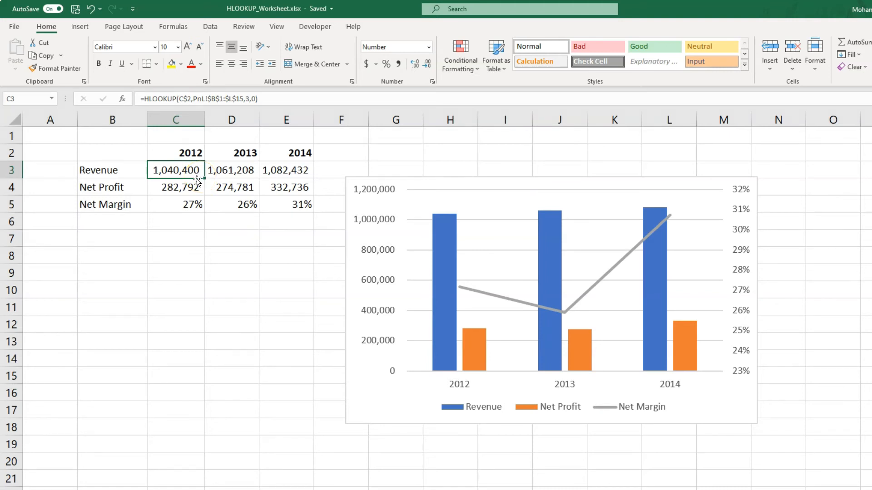
click(200, 260)
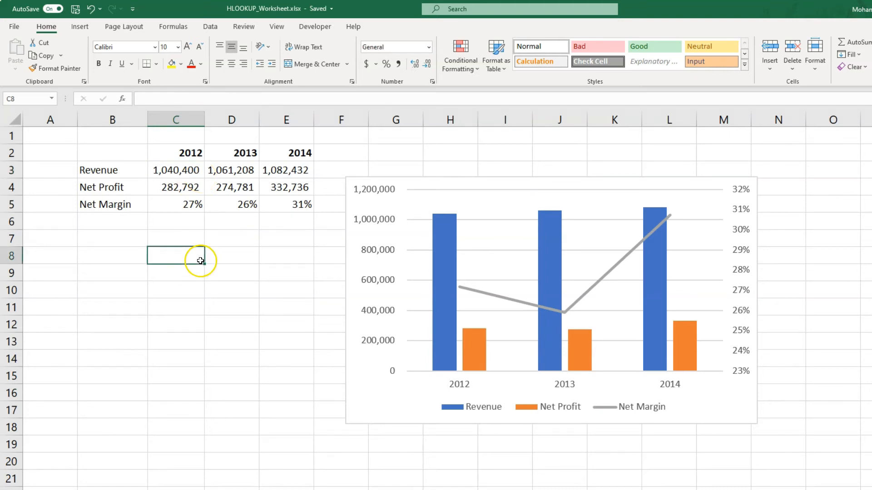